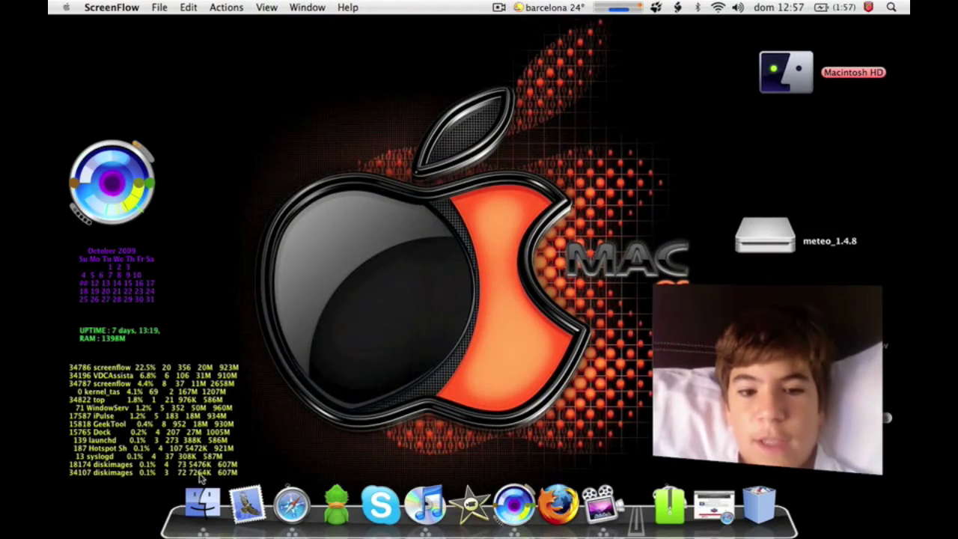
Close a stray Finder window, then show GeekTool's download page listing 3.0 RC5, 2.1.2 and 2.1 in Safari
{"action": "left_click", "coordinate": [202, 500]}
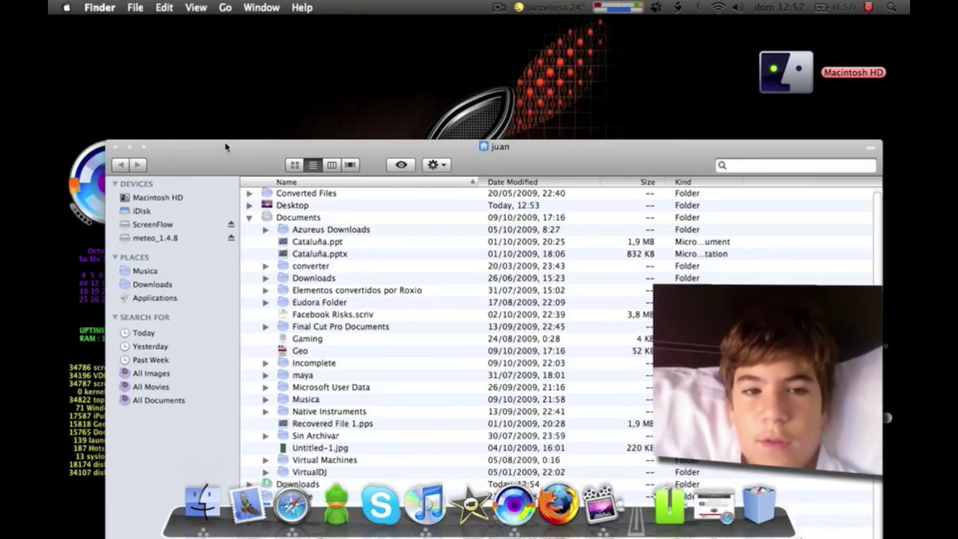
{"action": "left_click_drag", "start_coordinate": [229, 145], "coordinate": [410, 55]}
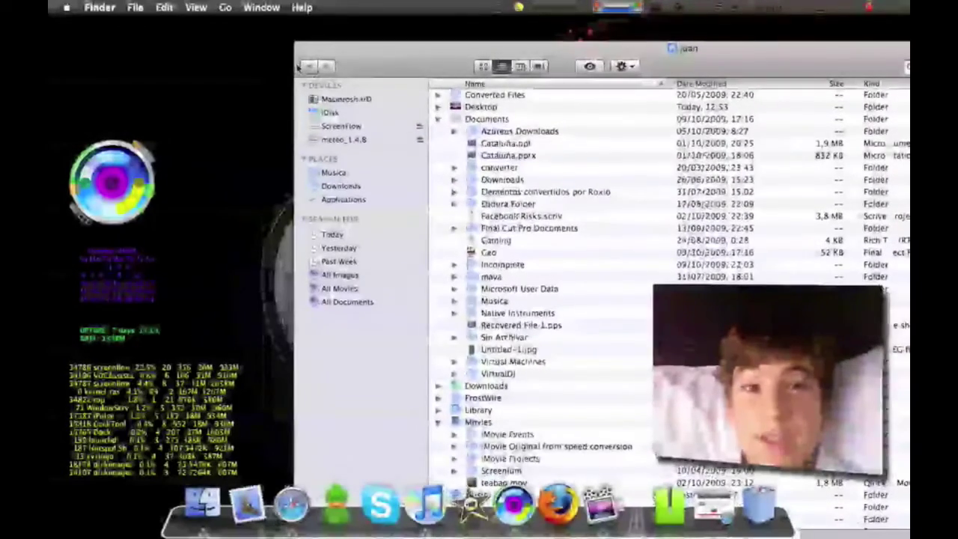
{"action": "left_click", "coordinate": [301, 47]}
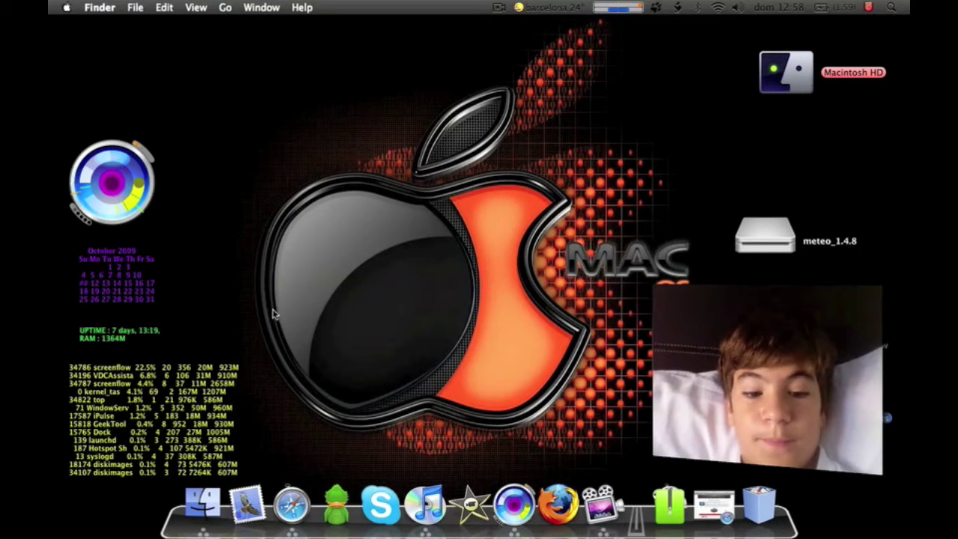
{"action": "left_click", "coordinate": [293, 505]}
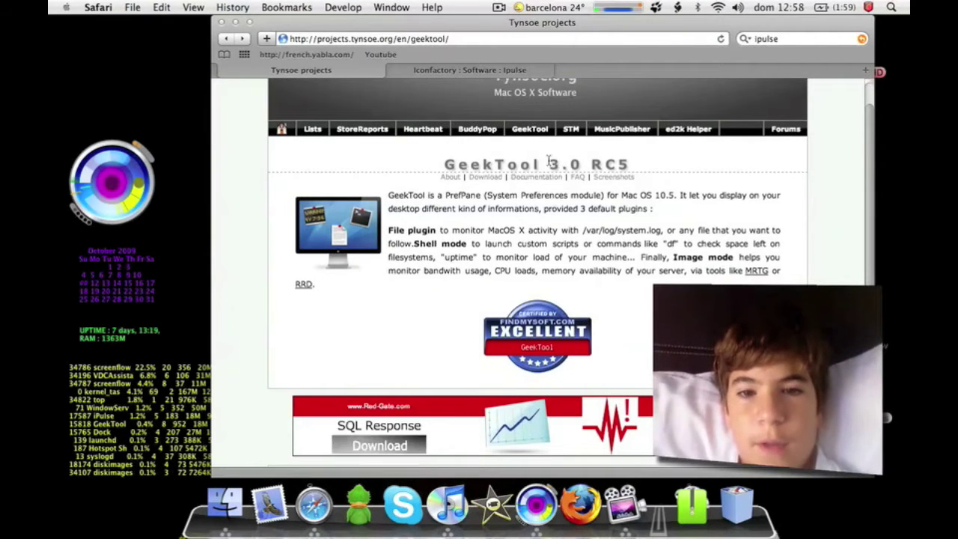
{"action": "left_click", "coordinate": [493, 179]}
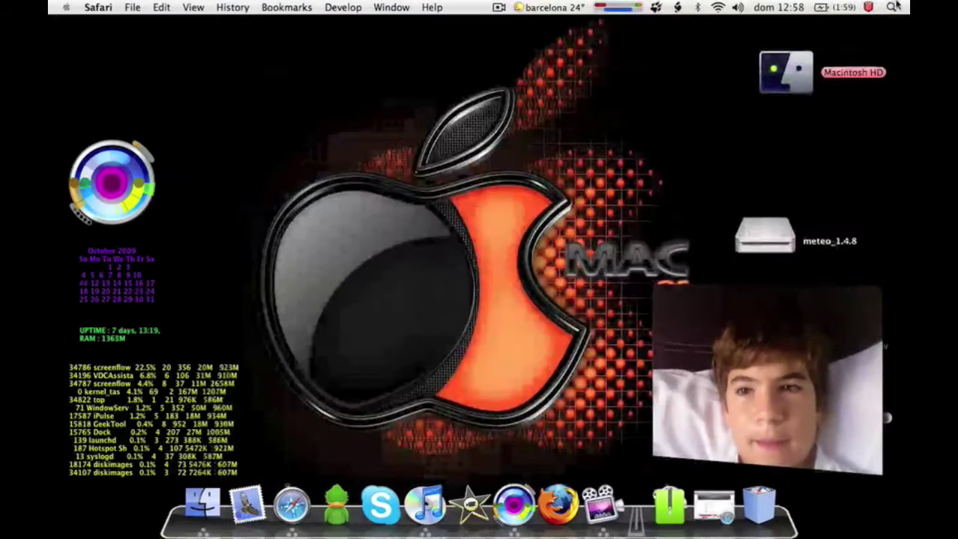
Find GeekTool-2.1.2.dmg via Spotlight and install its prefPane, replacing the existing copy
{"action": "left_click", "coordinate": [893, 6]}
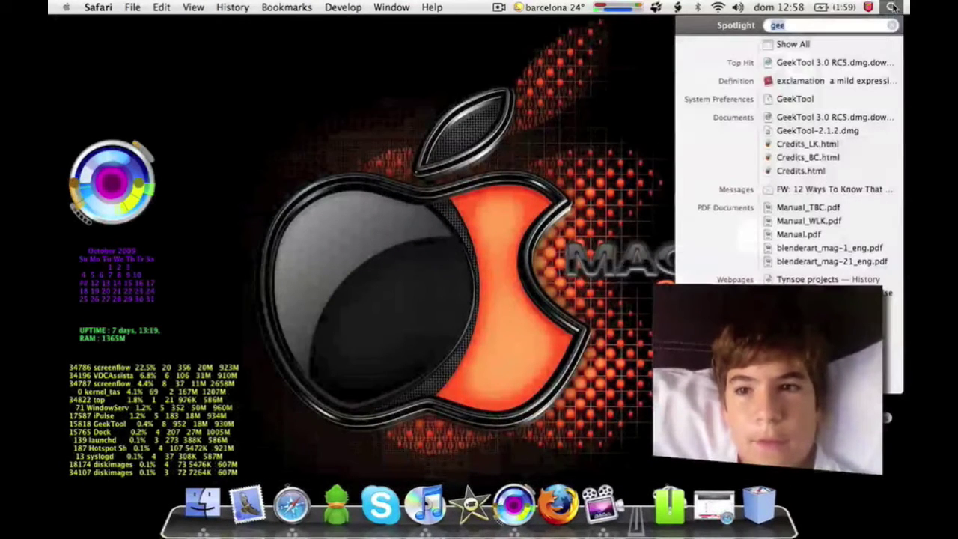
{"action": "left_click", "coordinate": [814, 132]}
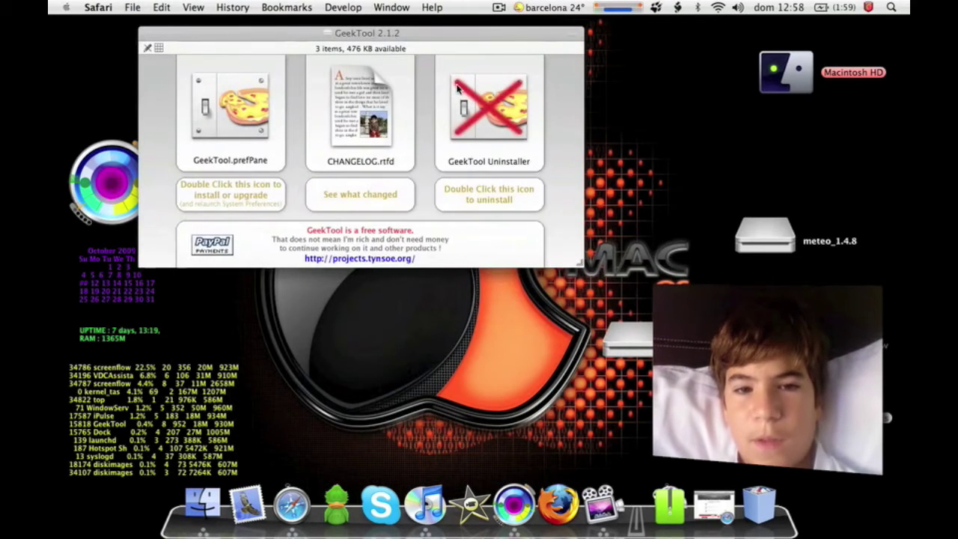
{"action": "double_click", "coordinate": [256, 113]}
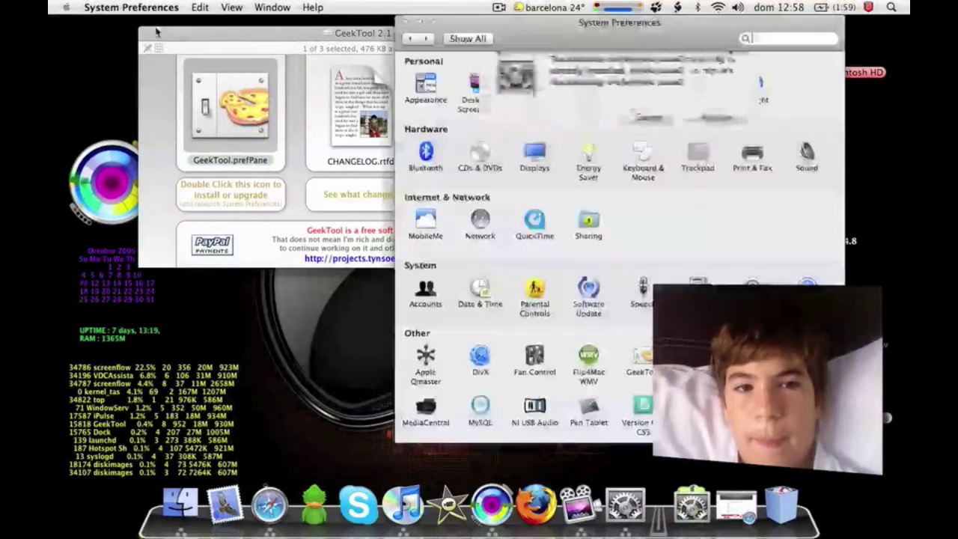
{"action": "left_click", "coordinate": [144, 34]}
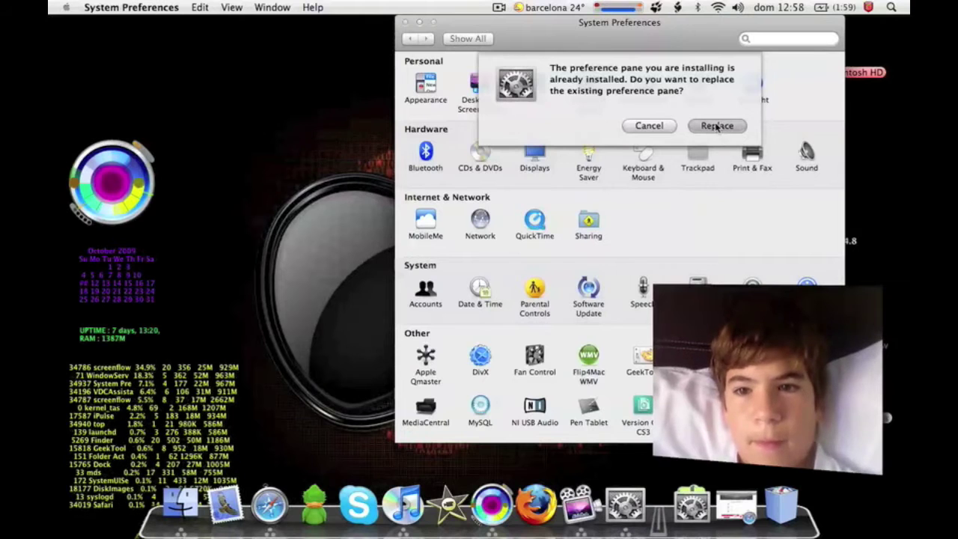
{"action": "key", "text": "Return"}
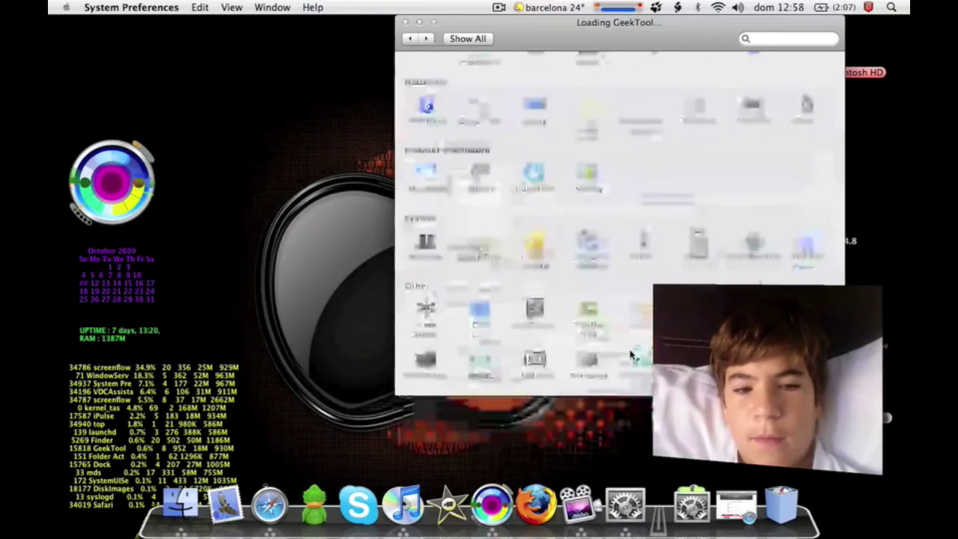
Review the Board and both Console entries' settings, including the process list command
{"action": "left_click", "coordinate": [480, 98]}
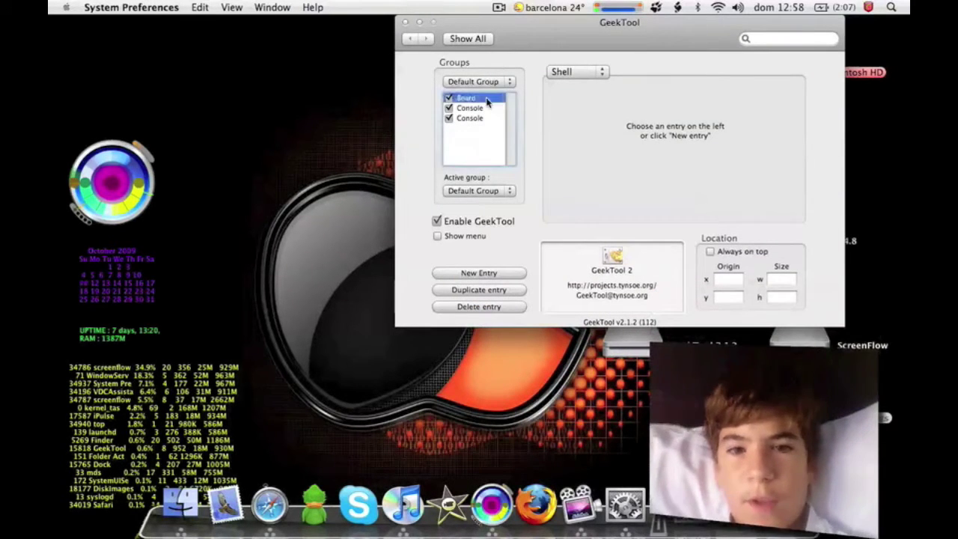
{"action": "left_click", "coordinate": [477, 110]}
{"action": "left_click", "coordinate": [478, 117]}
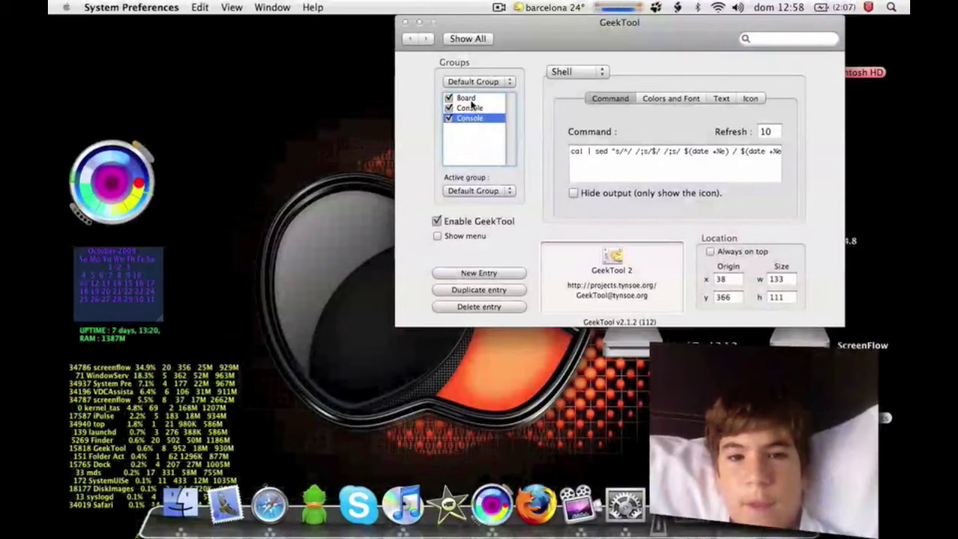
{"action": "left_click", "coordinate": [471, 98]}
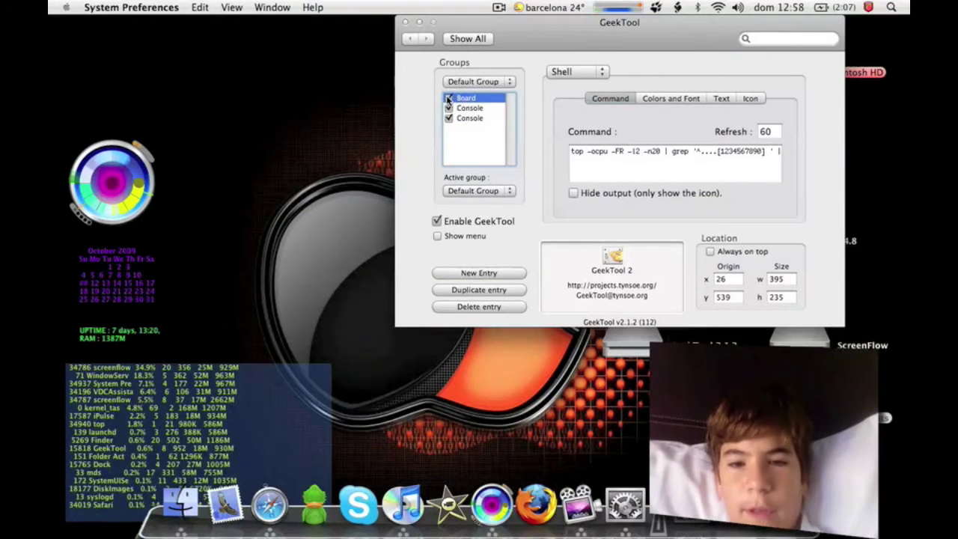
{"action": "triple_click", "coordinate": [680, 153]}
{"action": "left_click", "coordinate": [665, 168]}
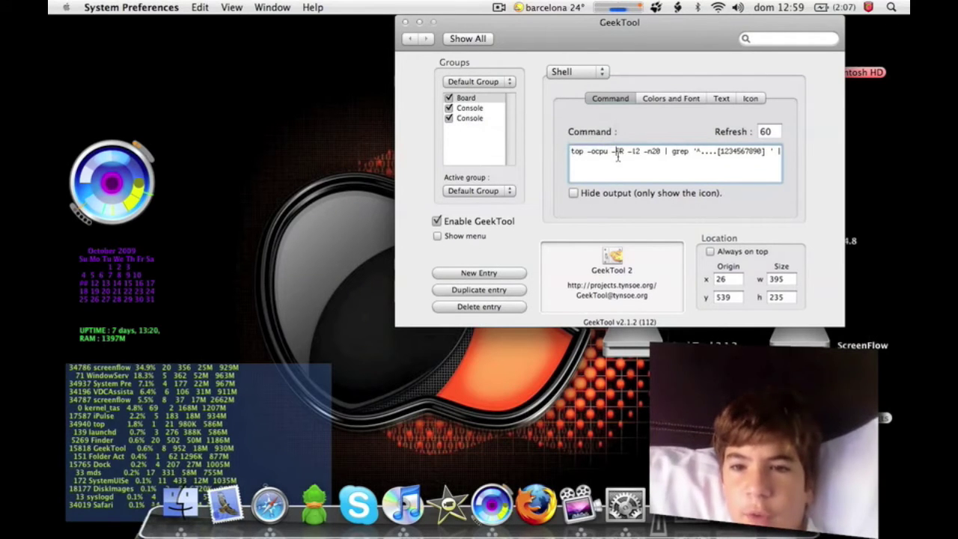
Nudge the uptime/RAM box lower and return the calendar box to the upper left, at origin 32, 354
{"action": "left_click", "coordinate": [481, 109]}
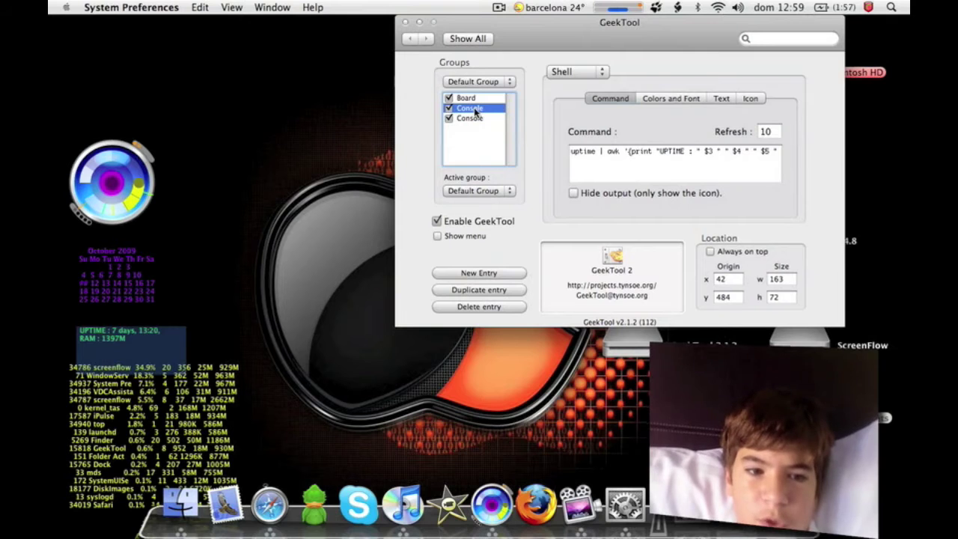
{"action": "mouse_move", "coordinate": [126, 346]}
{"action": "left_mouse_down"}
{"action": "mouse_move", "coordinate": [239, 346]}
{"action": "mouse_move", "coordinate": [241, 359]}
{"action": "mouse_move", "coordinate": [96, 362]}
{"action": "mouse_move", "coordinate": [130, 339]}
{"action": "left_mouse_up"}
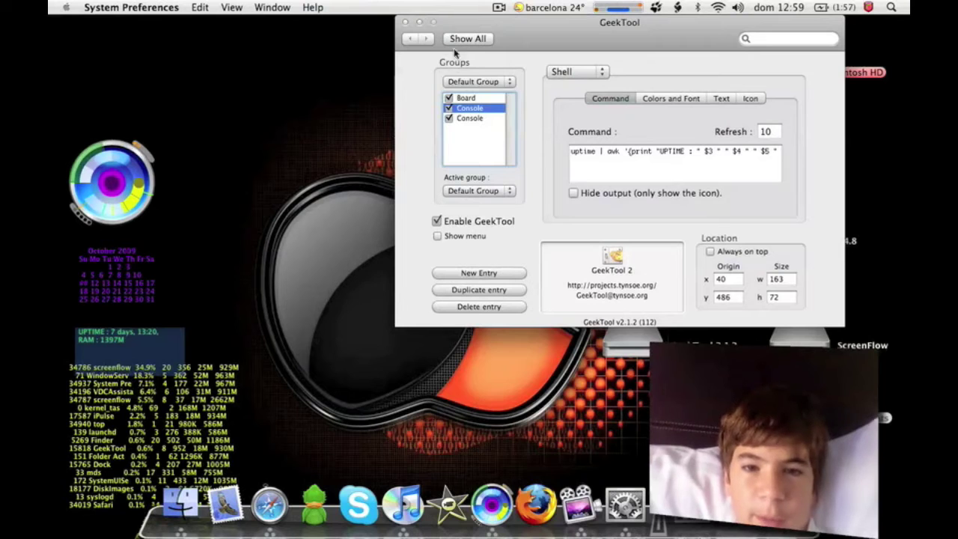
{"action": "left_click", "coordinate": [465, 99]}
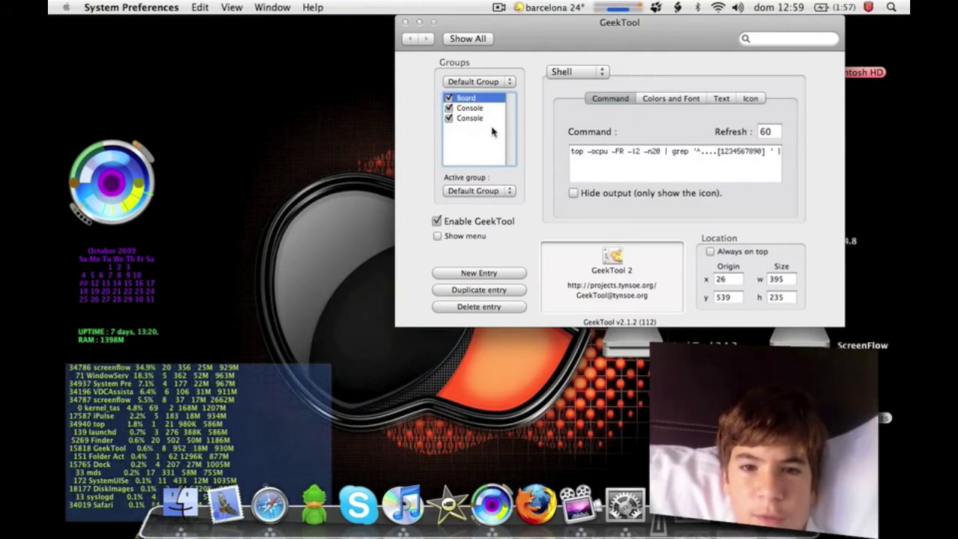
{"action": "left_click", "coordinate": [471, 117]}
{"action": "left_click_drag", "start_coordinate": [120, 280], "coordinate": [582, 413]}
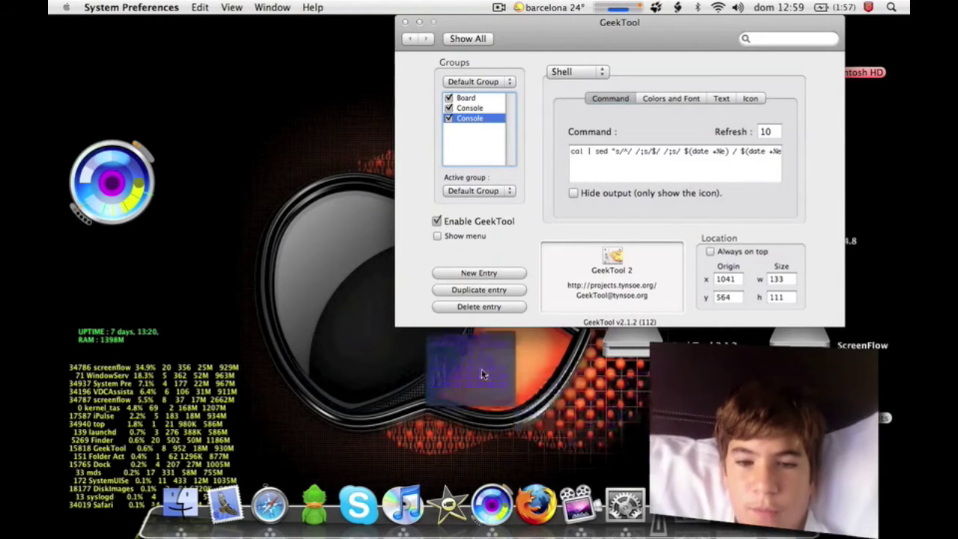
{"action": "left_click_drag", "start_coordinate": [487, 372], "coordinate": [127, 282]}
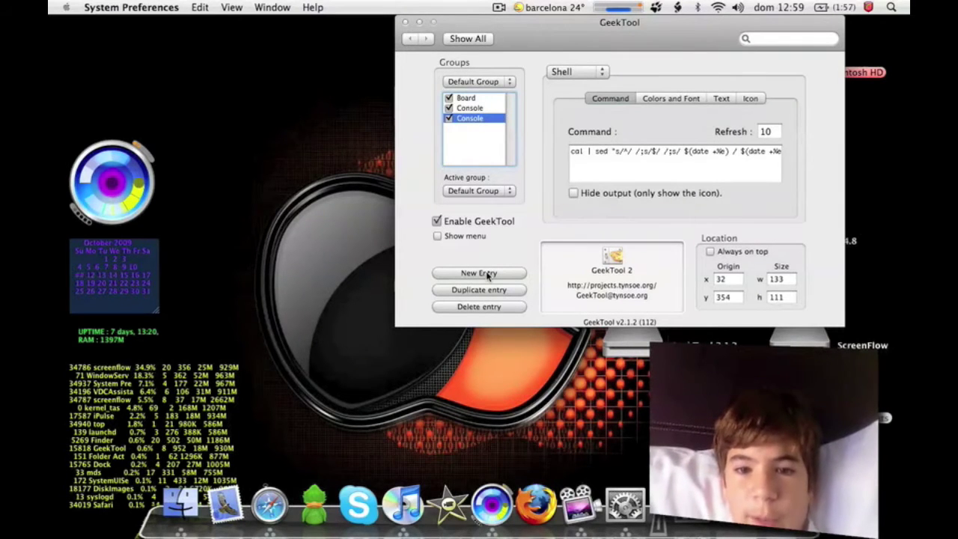
Add a new Shell command entry to the group, leaving its command empty
{"action": "left_click", "coordinate": [487, 274]}
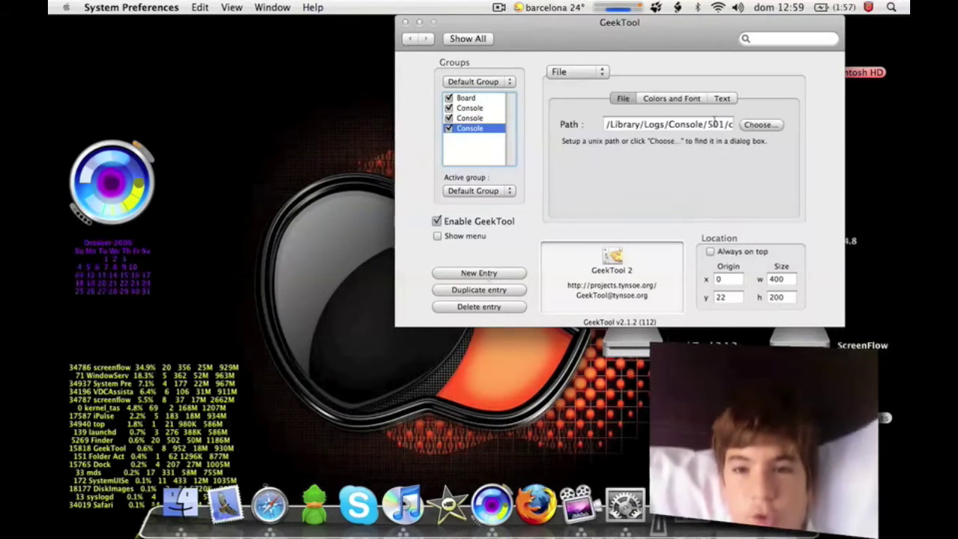
{"action": "left_click", "coordinate": [601, 73]}
{"action": "left_click", "coordinate": [592, 85]}
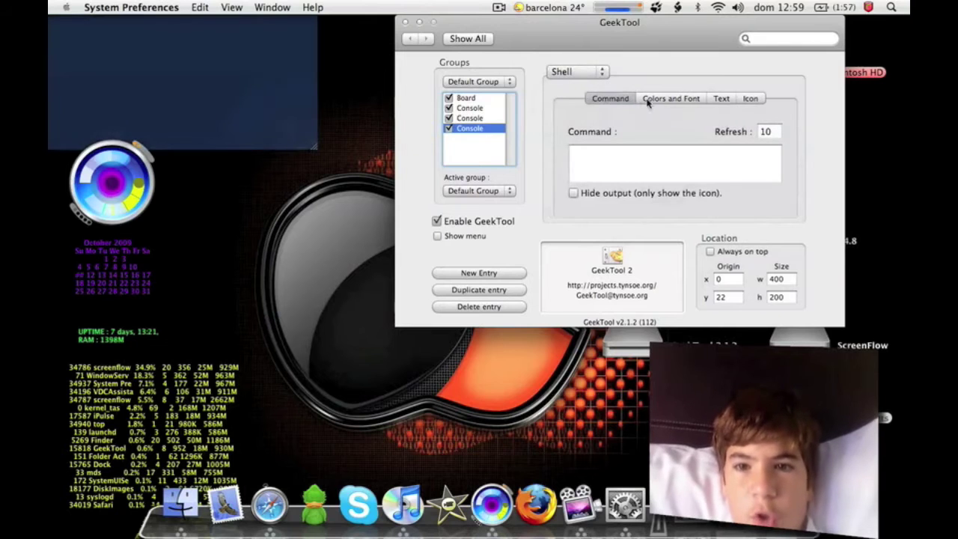
{"action": "left_click", "coordinate": [649, 99]}
{"action": "left_click", "coordinate": [621, 102]}
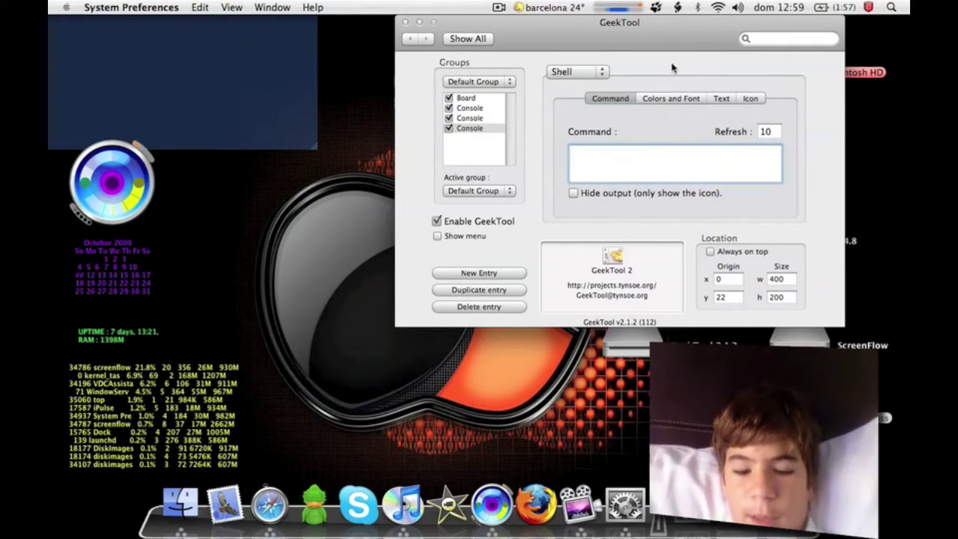
{"action": "type", "text": "c0d3rXYZ"}
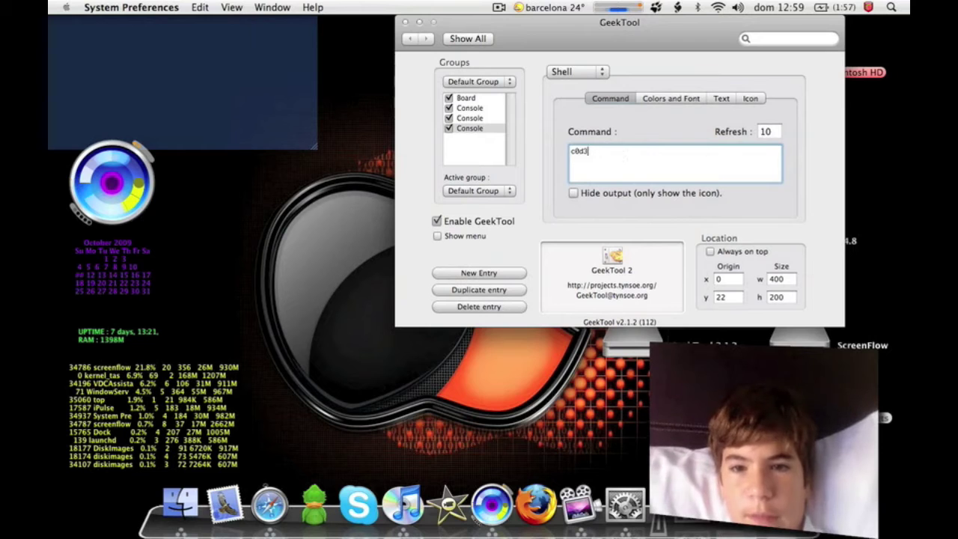
{"action": "key", "text": "BackSpace"}
Give the new entry Matura MT Script Capitals font and red text colour
{"action": "left_click", "coordinate": [673, 99]}
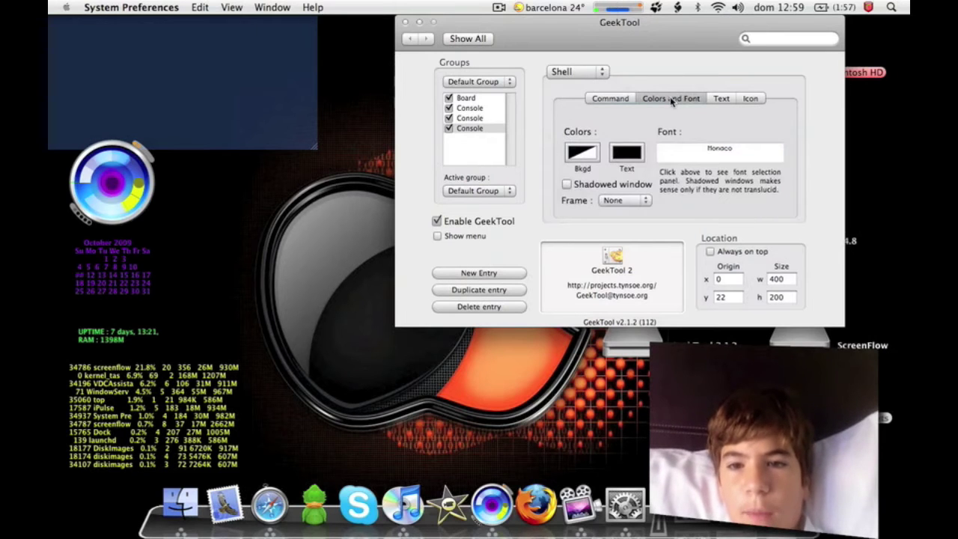
{"action": "left_click", "coordinate": [676, 150]}
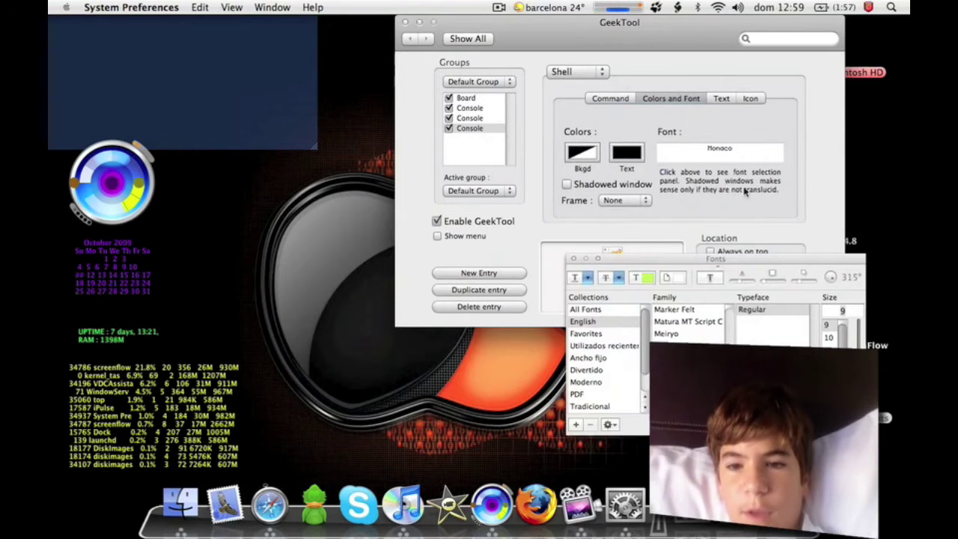
{"action": "left_click", "coordinate": [696, 323]}
{"action": "left_click", "coordinate": [573, 258]}
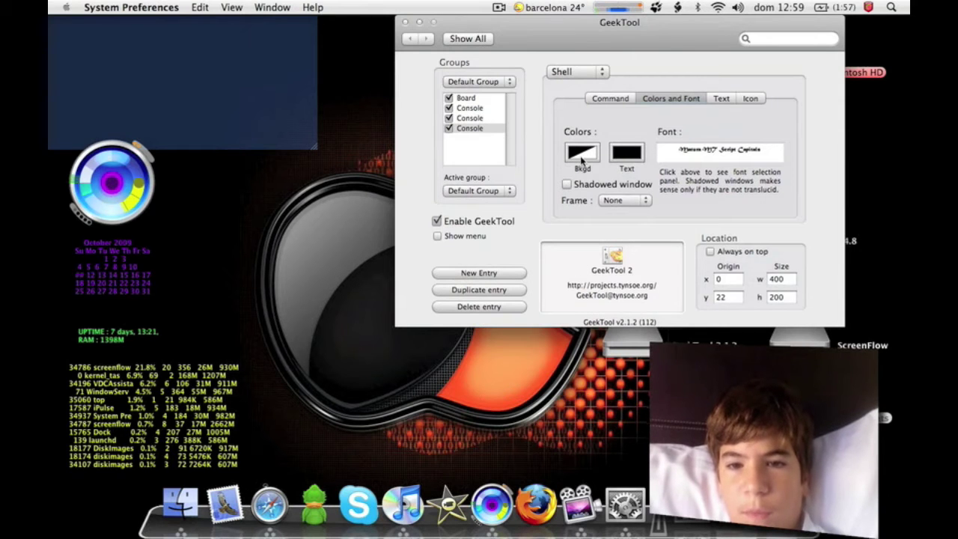
{"action": "left_click", "coordinate": [617, 159]}
{"action": "left_click", "coordinate": [462, 221]}
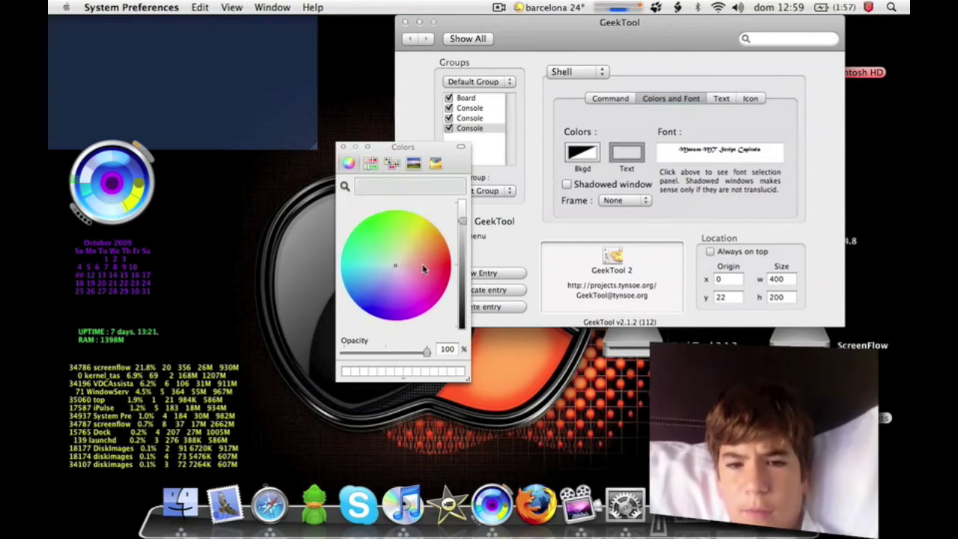
{"action": "left_click", "coordinate": [449, 272]}
{"action": "left_click", "coordinate": [346, 147]}
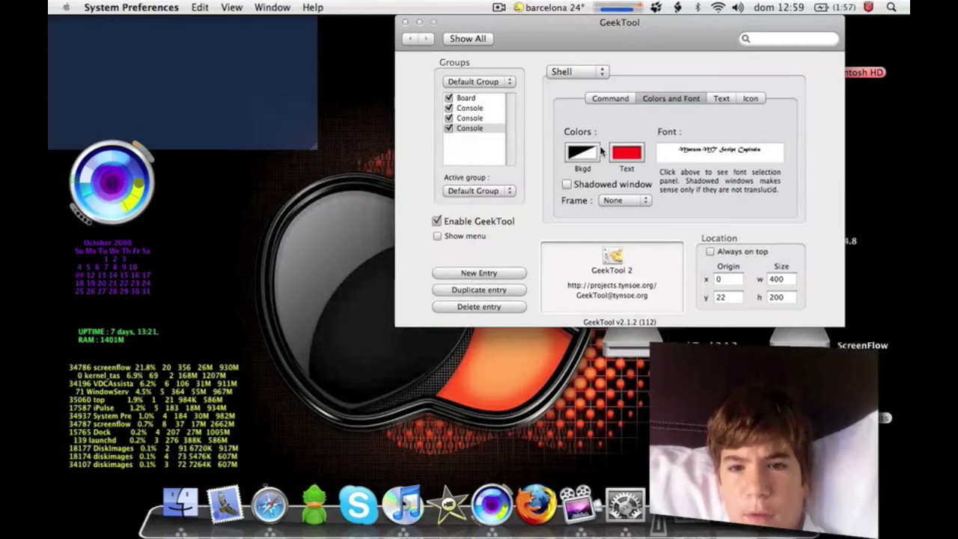
Set the entry's background to pink-magenta at 83% opacity
{"action": "left_click", "coordinate": [583, 153]}
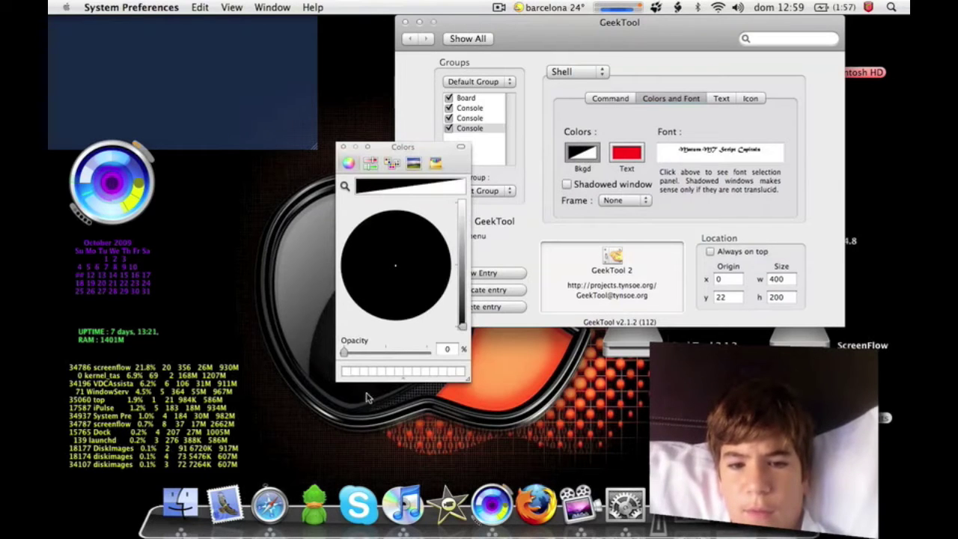
{"action": "left_click_drag", "start_coordinate": [357, 352], "coordinate": [413, 352]}
{"action": "left_click", "coordinate": [460, 229]}
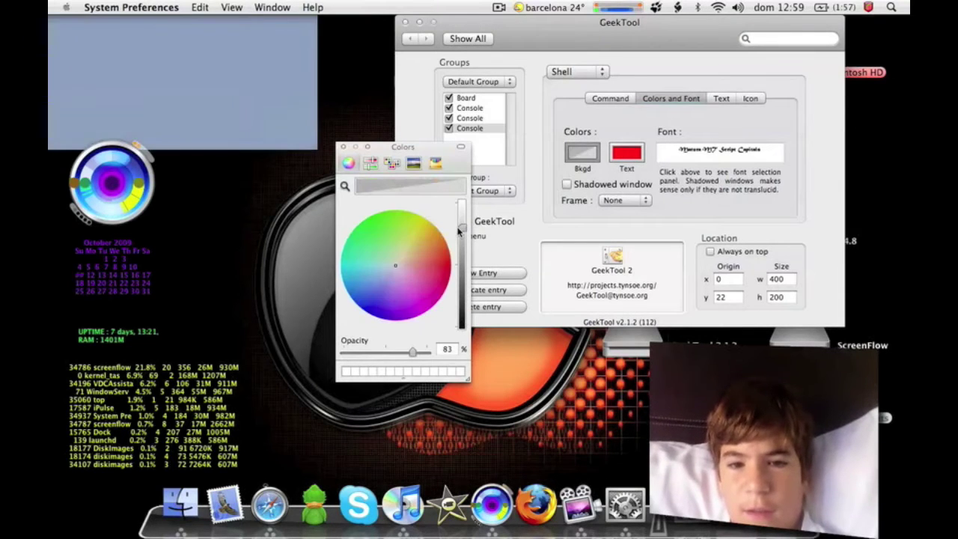
{"action": "left_click_drag", "start_coordinate": [416, 279], "coordinate": [424, 282]}
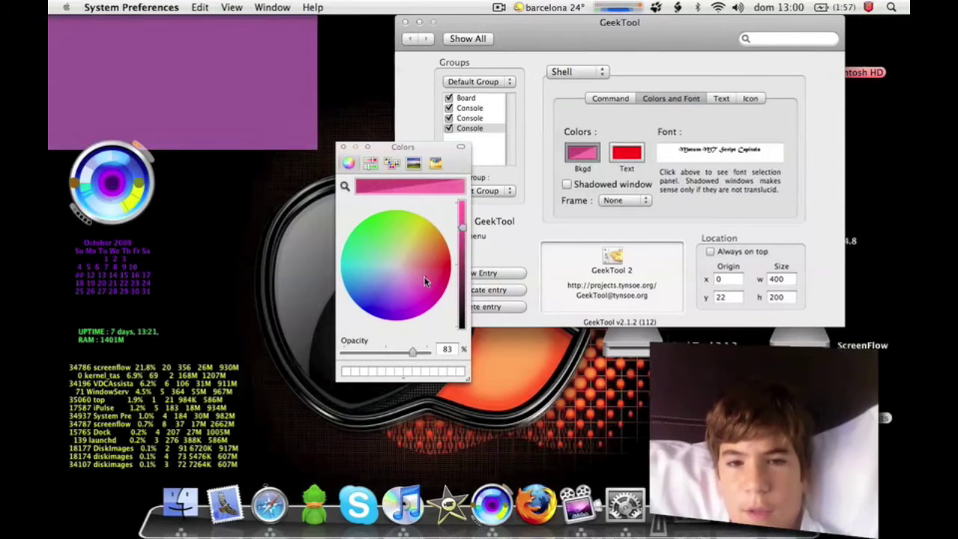
{"action": "left_click", "coordinate": [341, 146]}
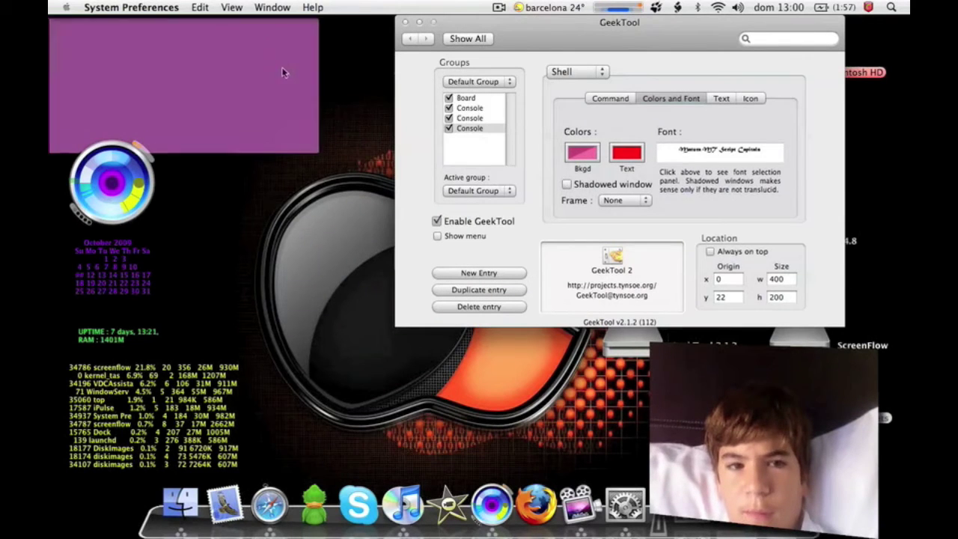
Move the magenta box and resize it to a 293 × 293 square, uncovering the calendar
{"action": "left_click_drag", "start_coordinate": [284, 73], "coordinate": [316, 107]}
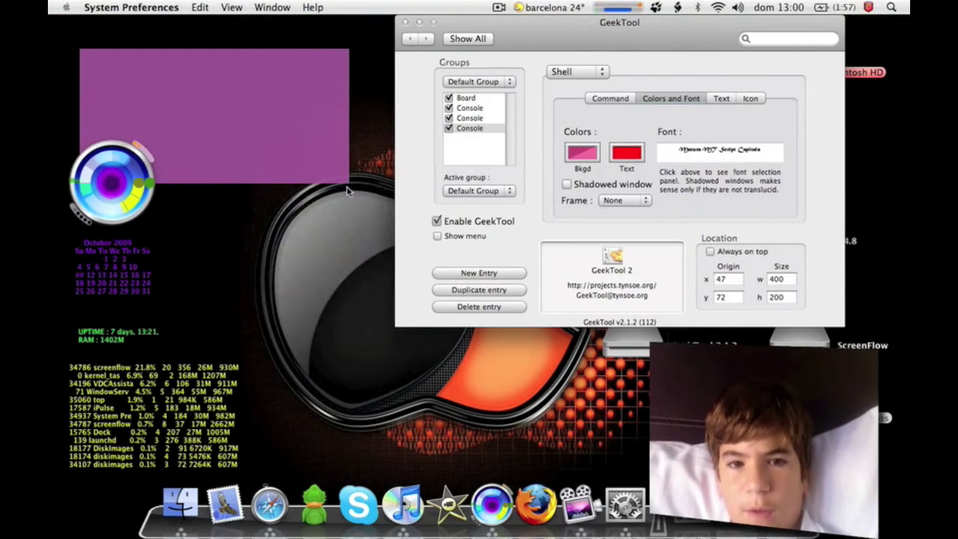
{"action": "left_click_drag", "start_coordinate": [347, 186], "coordinate": [277, 246]}
{"action": "left_click_drag", "start_coordinate": [537, 21], "coordinate": [534, 22]}
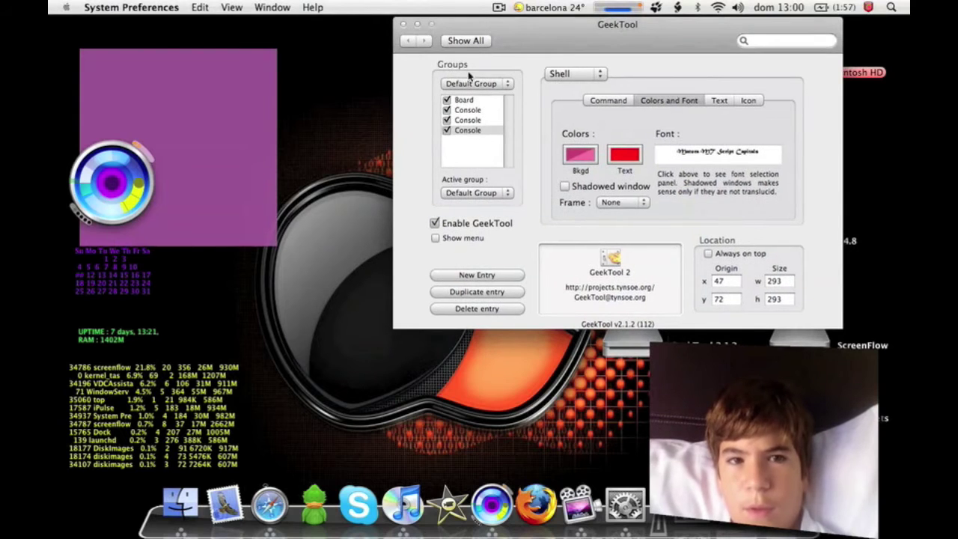
{"action": "left_click_drag", "start_coordinate": [244, 92], "coordinate": [328, 100]}
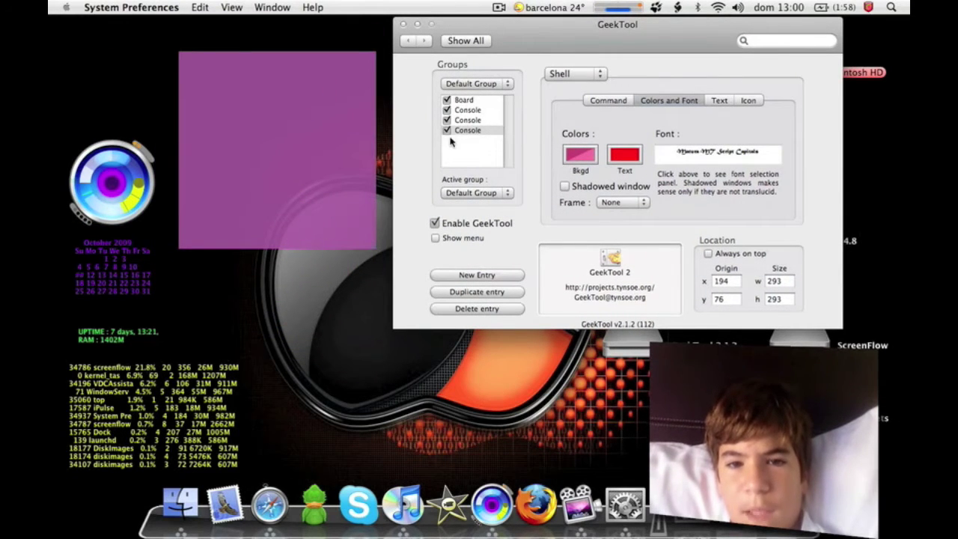
Delete the fourth Console entry, toggle Enable GeekTool off and on, and close System Preferences
{"action": "left_click", "coordinate": [477, 309]}
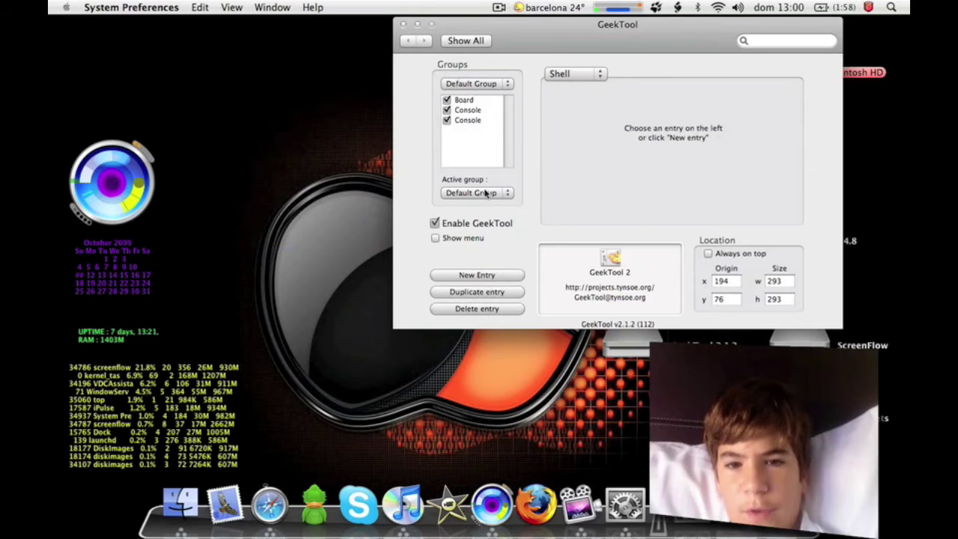
{"action": "left_click", "coordinate": [435, 224]}
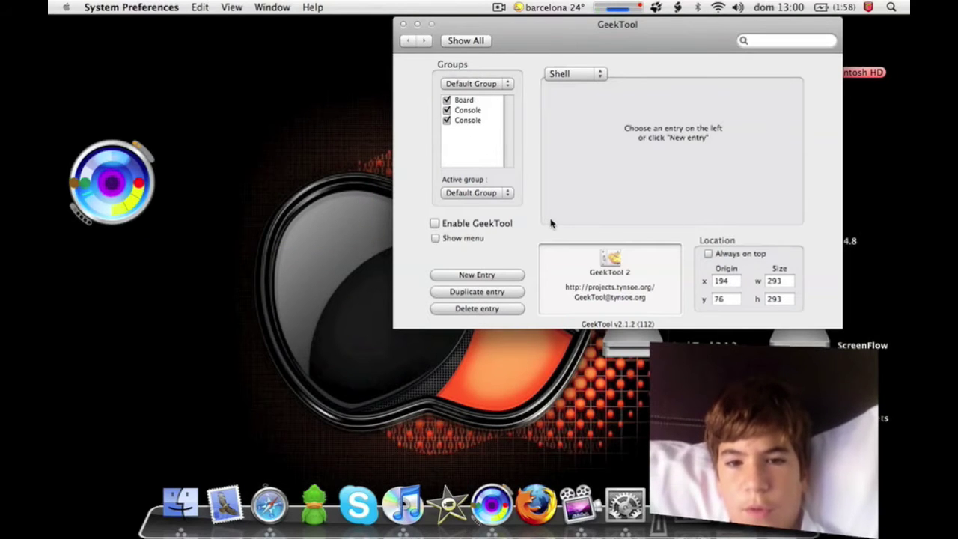
{"action": "left_click", "coordinate": [435, 224]}
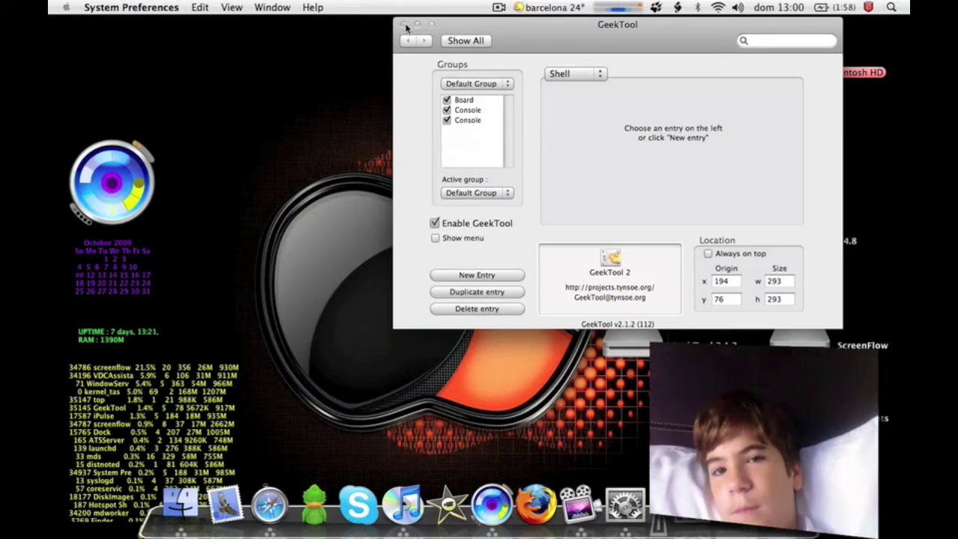
{"action": "left_click", "coordinate": [405, 25]}
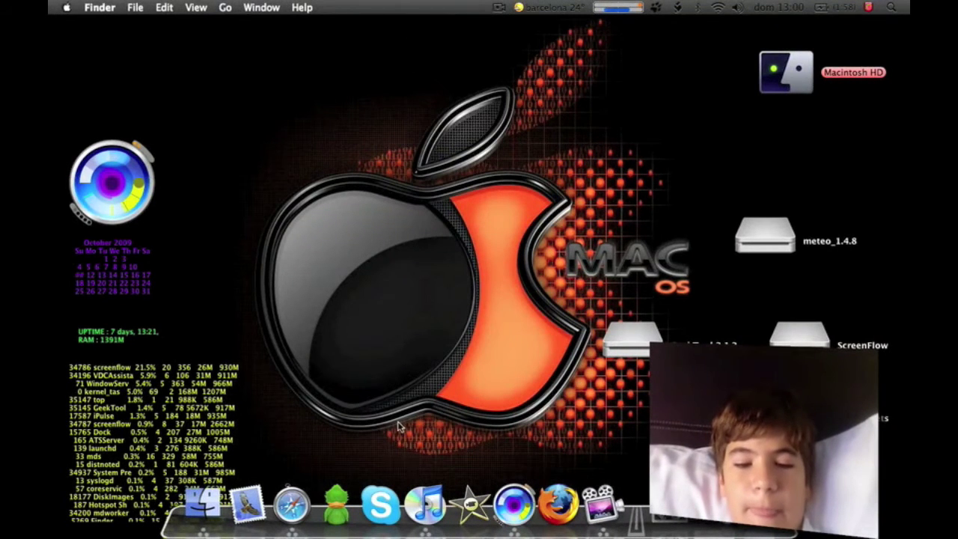
Move the iPulse gauge slightly higher on the left side of the desktop
{"action": "left_click_drag", "start_coordinate": [109, 165], "coordinate": [240, 152]}
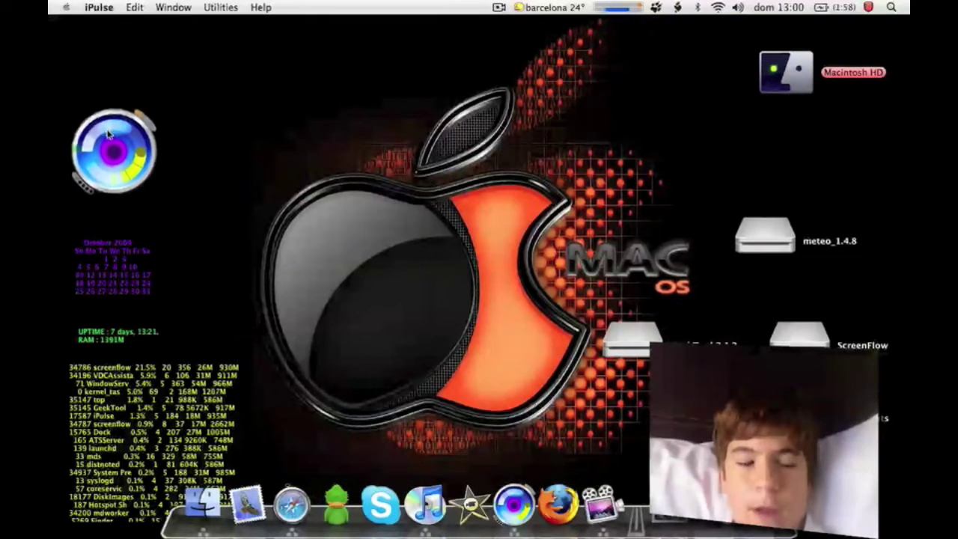
{"action": "mouse_move", "coordinate": [123, 172]}
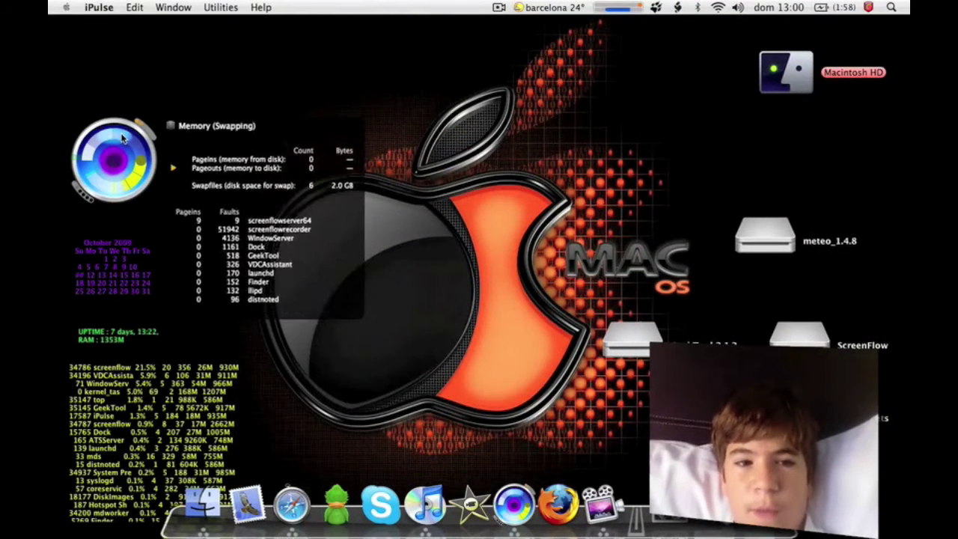
{"action": "mouse_move", "coordinate": [125, 150]}
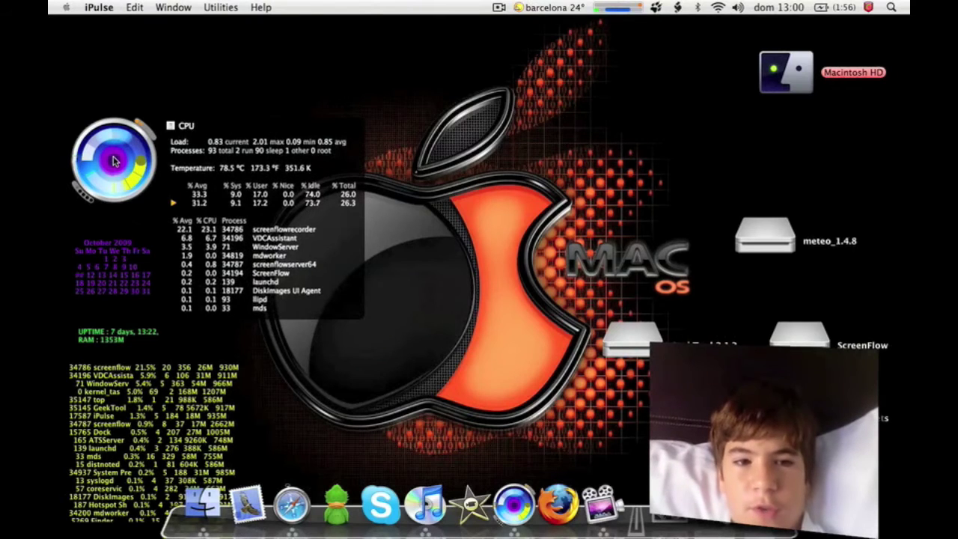
{"action": "mouse_move", "coordinate": [96, 186]}
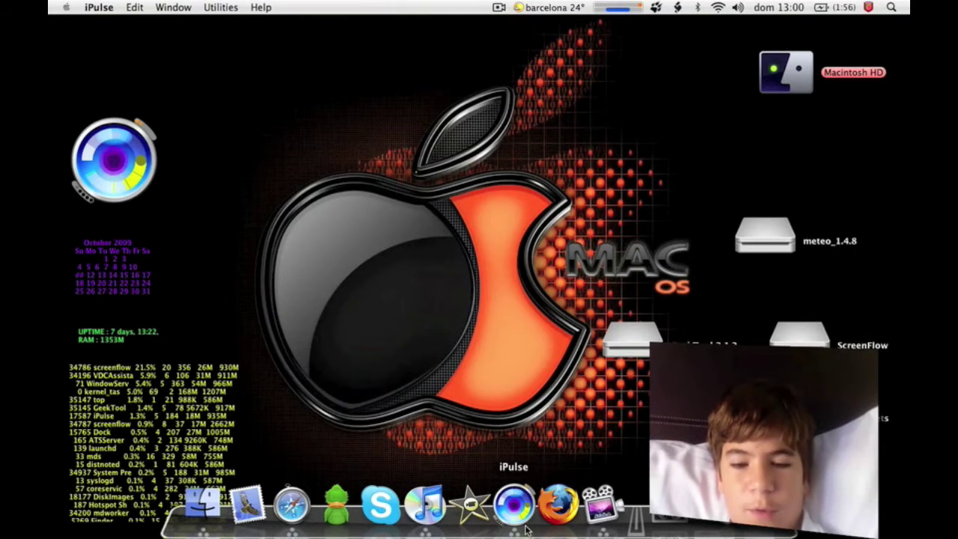
In Safari, close the GeekTool download tab and browse down Iconfactory's iPulse page
{"action": "left_click", "coordinate": [292, 505]}
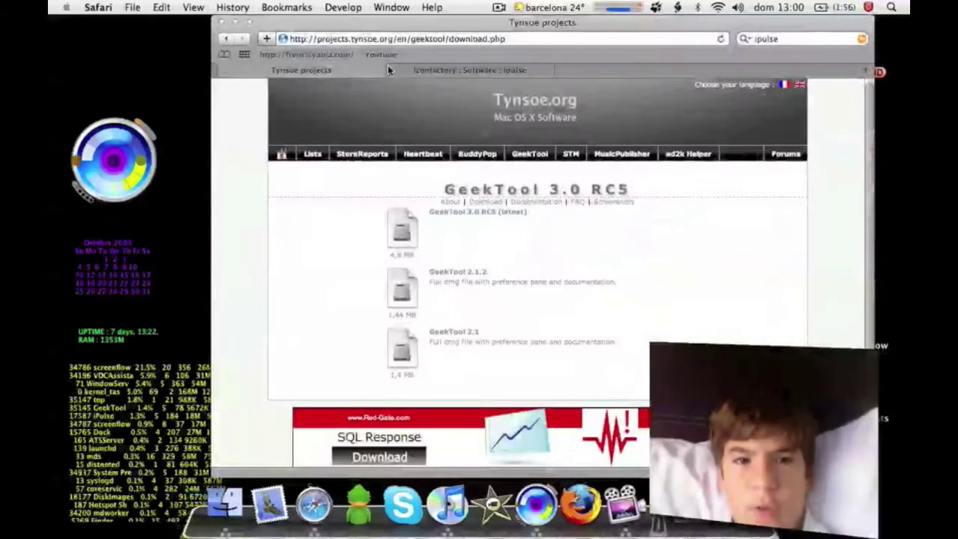
{"action": "left_click", "coordinate": [223, 70]}
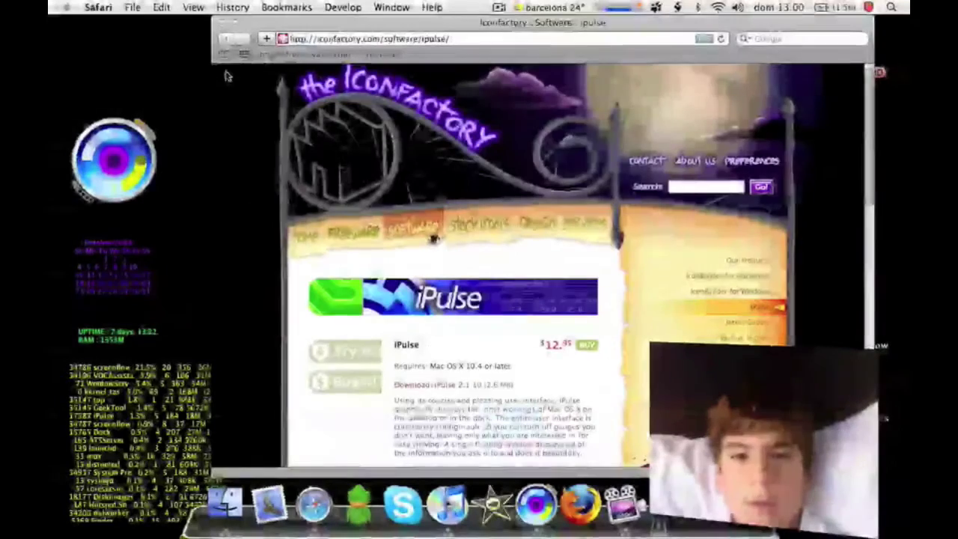
{"action": "scroll", "coordinate": [478, 257], "scroll_direction": "down", "scroll_amount": 4}
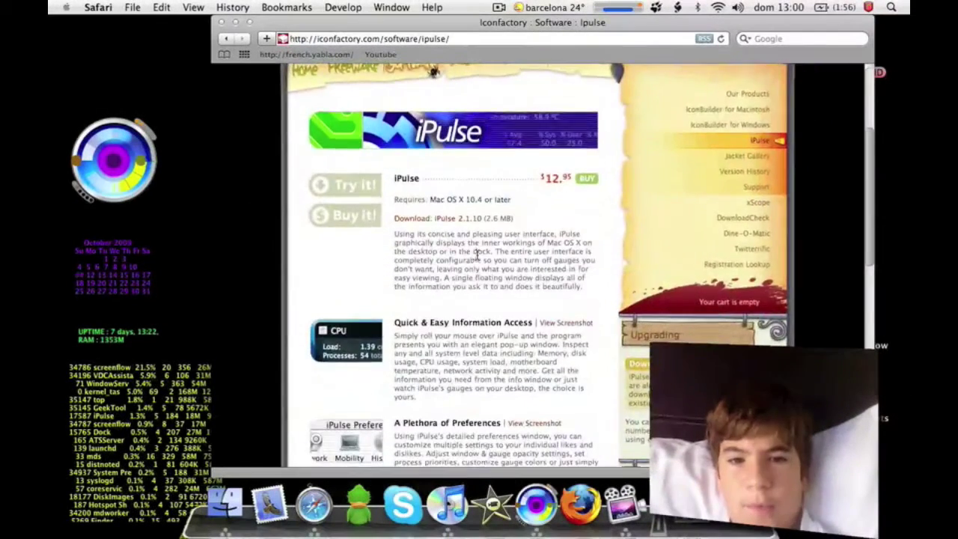
{"action": "scroll", "coordinate": [478, 257], "scroll_direction": "up", "scroll_amount": 5}
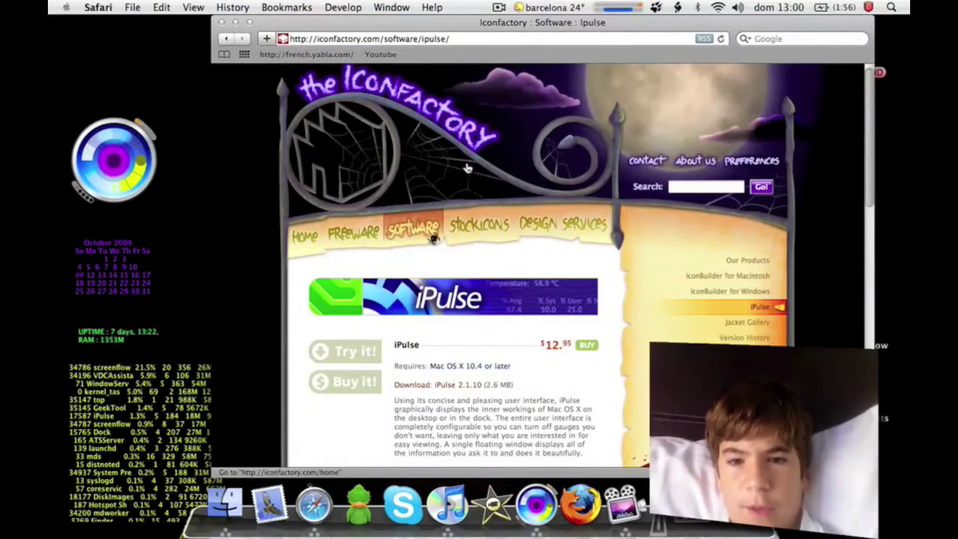
{"action": "scroll", "coordinate": [466, 281], "scroll_direction": "down", "scroll_amount": 5}
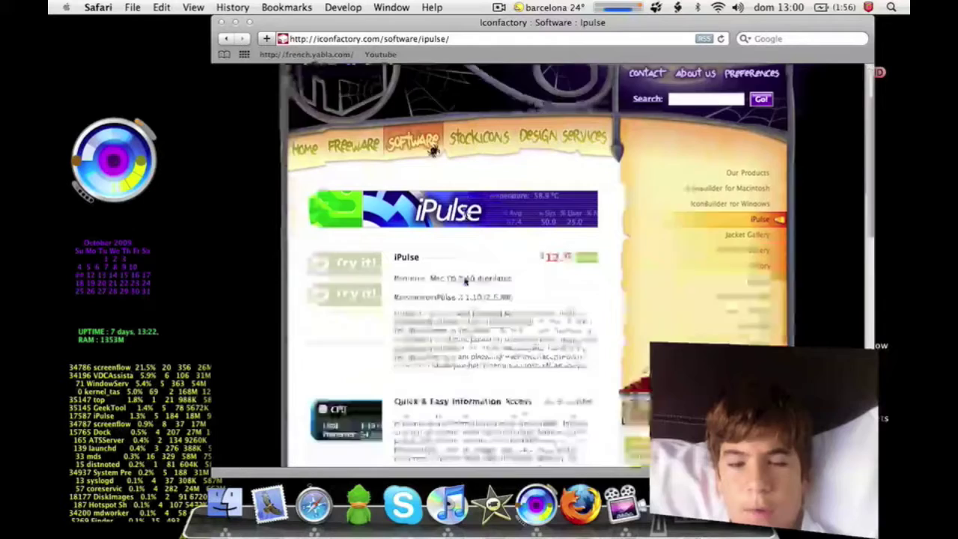
{"action": "scroll", "coordinate": [464, 280], "scroll_direction": "down", "scroll_amount": 6}
{"action": "scroll", "coordinate": [464, 281], "scroll_direction": "up", "scroll_amount": 5}
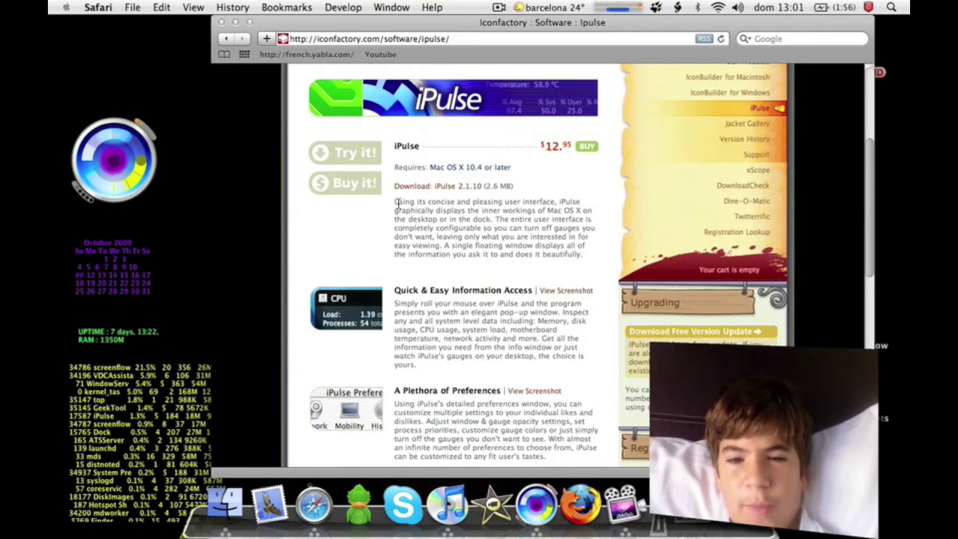
{"action": "scroll", "coordinate": [397, 202], "scroll_direction": "down", "scroll_amount": 1}
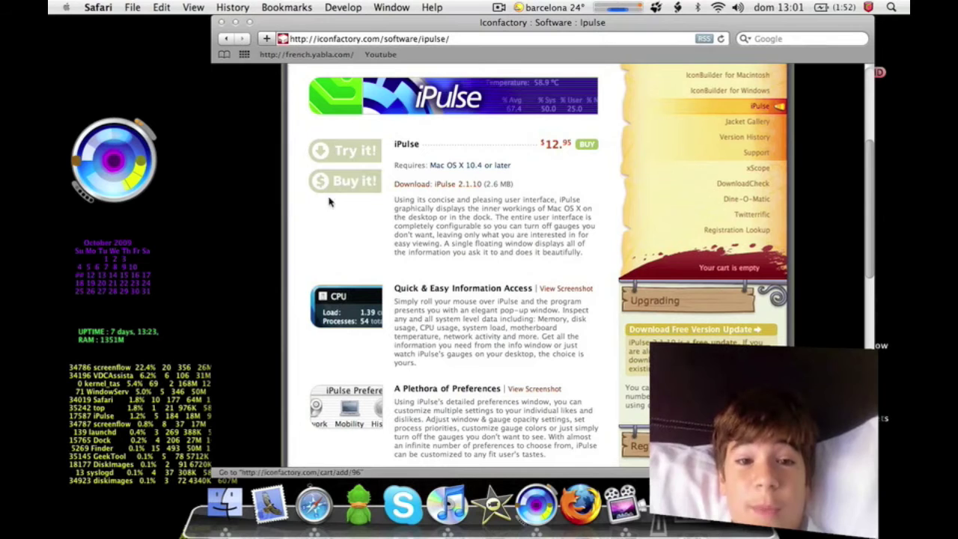
Start and stop the iPulse_2110.zip trial download, then close Downloads and the Safari window
{"action": "left_click", "coordinate": [344, 160]}
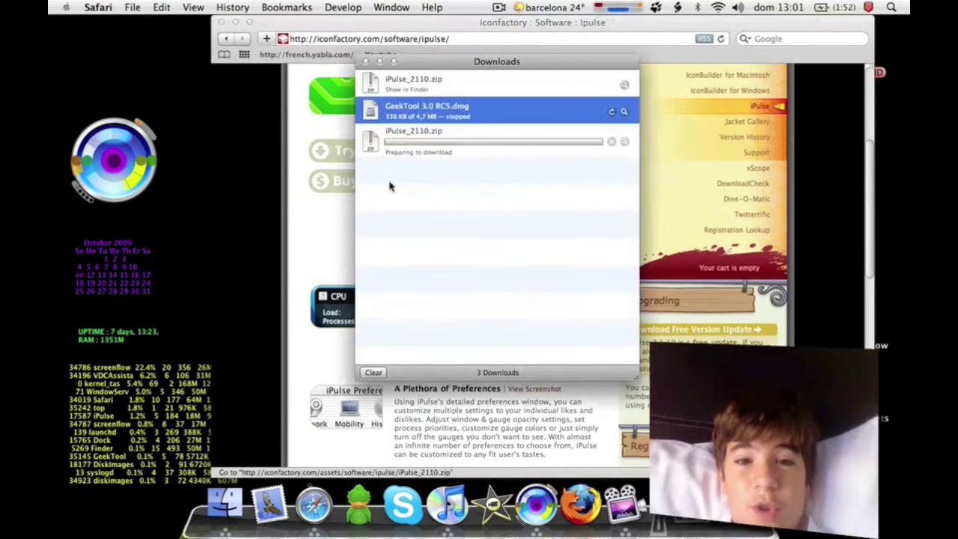
{"action": "left_click", "coordinate": [612, 141]}
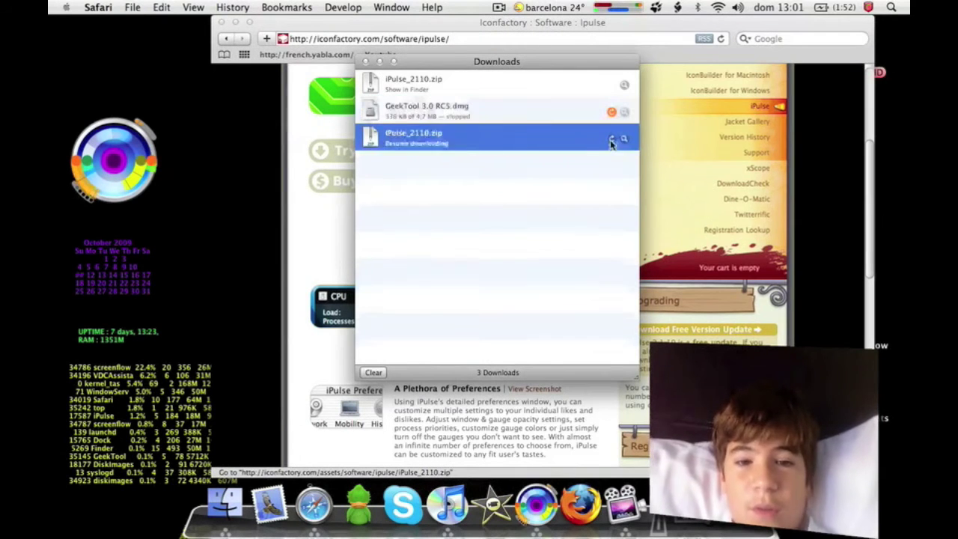
{"action": "left_click", "coordinate": [367, 63]}
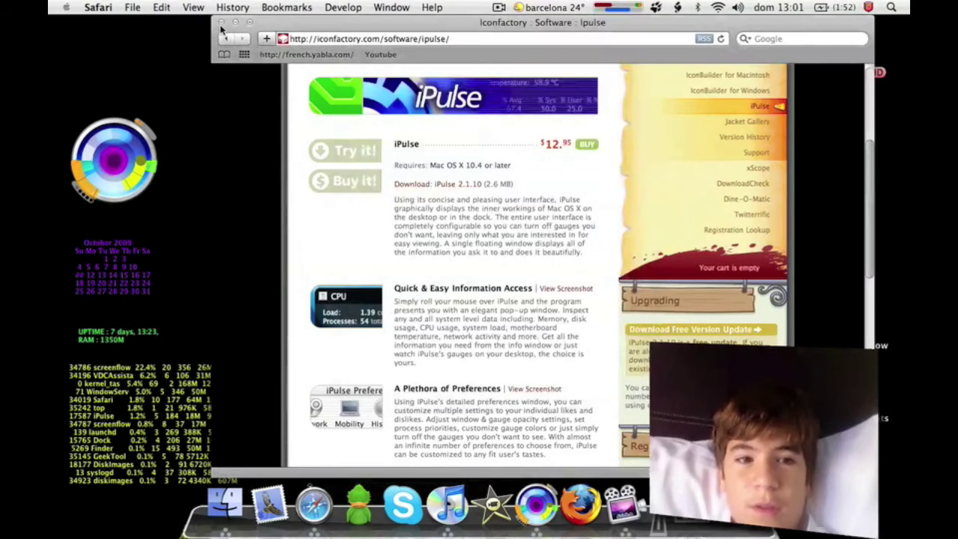
{"action": "left_click", "coordinate": [221, 22]}
Open the iPulse folder via a Spotlight search for 'ipu' and launch iPulse from it
{"action": "left_click", "coordinate": [907, 5]}
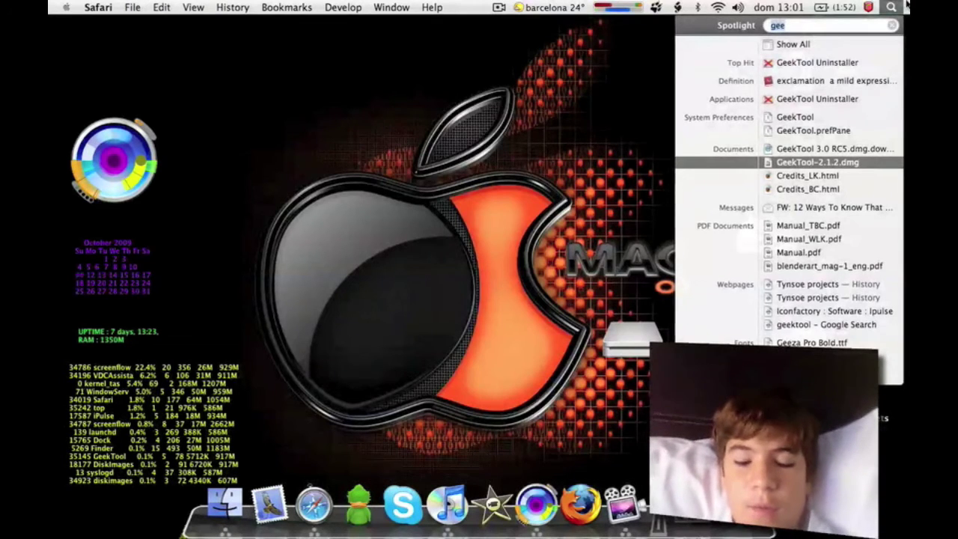
{"action": "type", "text": "ipu"}
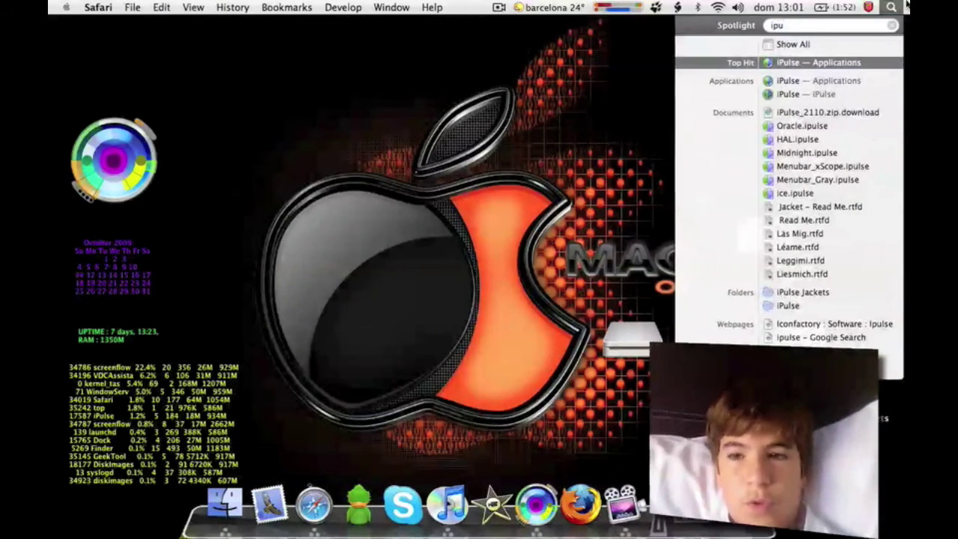
{"action": "left_click", "coordinate": [824, 306]}
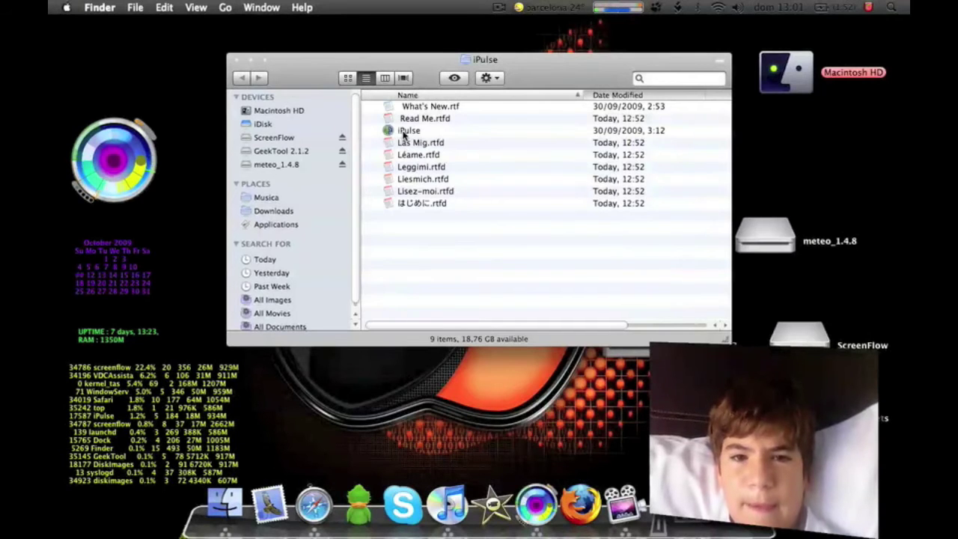
{"action": "left_click_drag", "start_coordinate": [399, 132], "coordinate": [569, 249]}
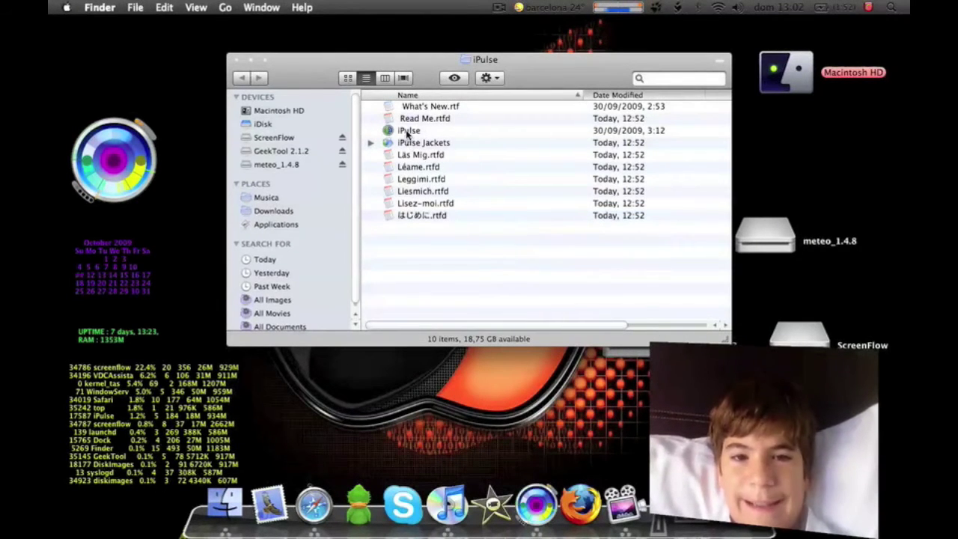
{"action": "double_click", "coordinate": [409, 130]}
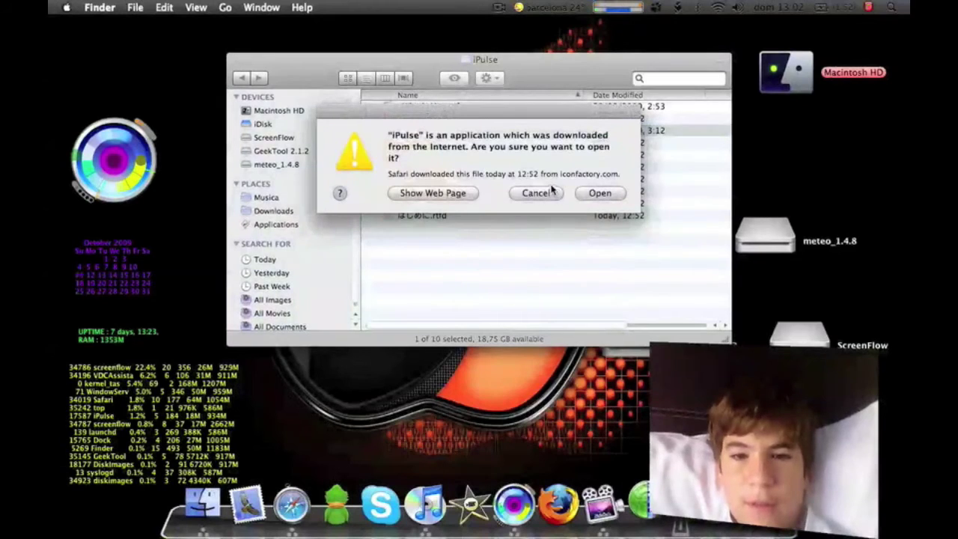
{"action": "left_click", "coordinate": [528, 194]}
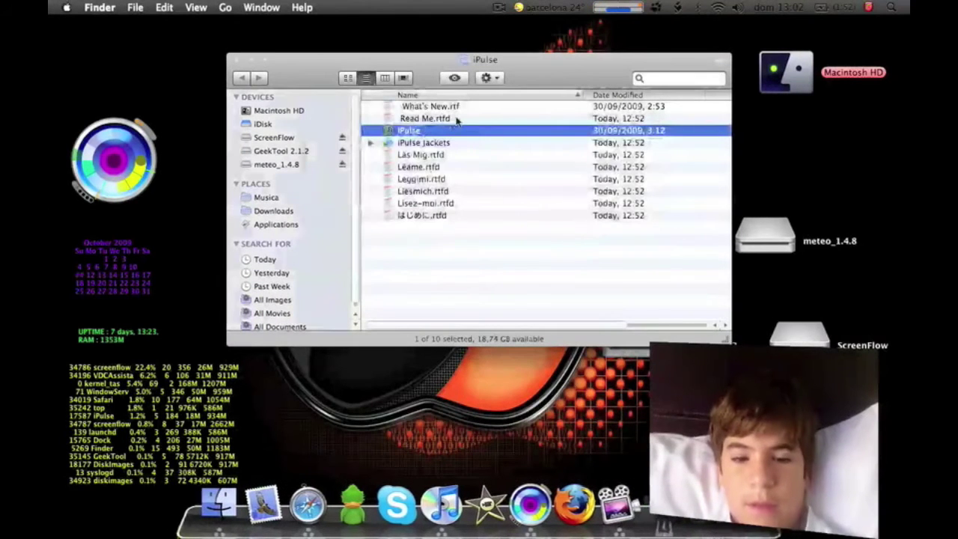
Try the HAL, ice, Menubar_Gray and Midnight jackets, apply blue Oracle, and close the folder
{"action": "left_click", "coordinate": [370, 142]}
{"action": "double_click", "coordinate": [418, 178]}
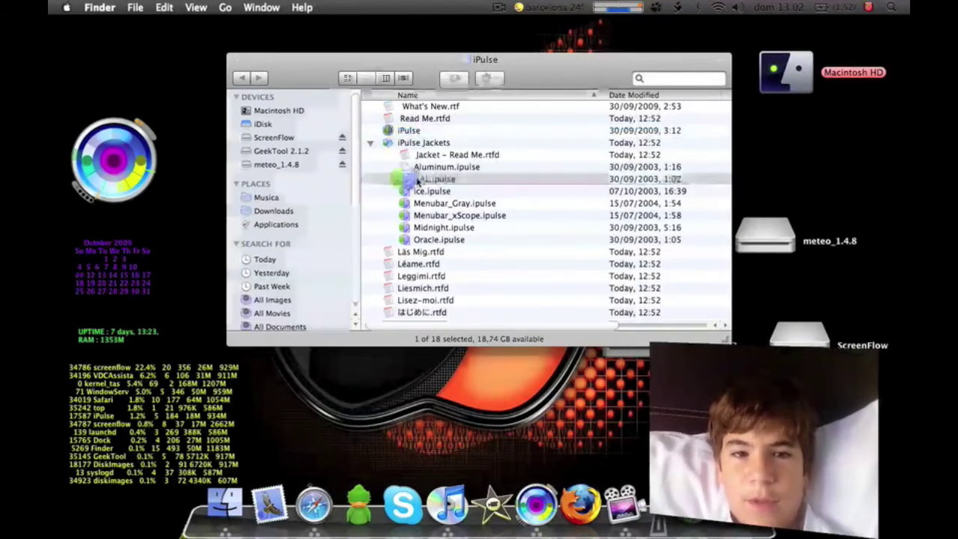
{"action": "double_click", "coordinate": [422, 192]}
{"action": "double_click", "coordinate": [423, 203]}
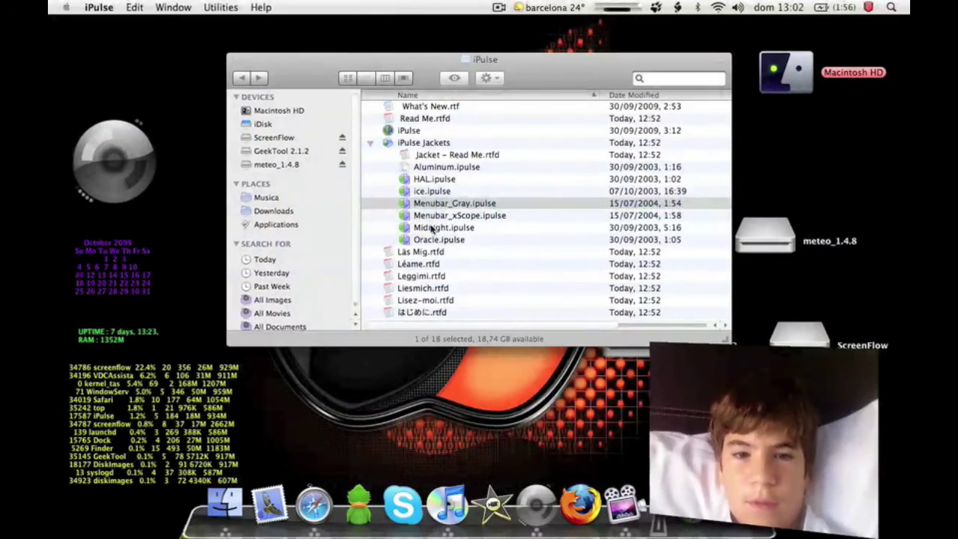
{"action": "double_click", "coordinate": [425, 228]}
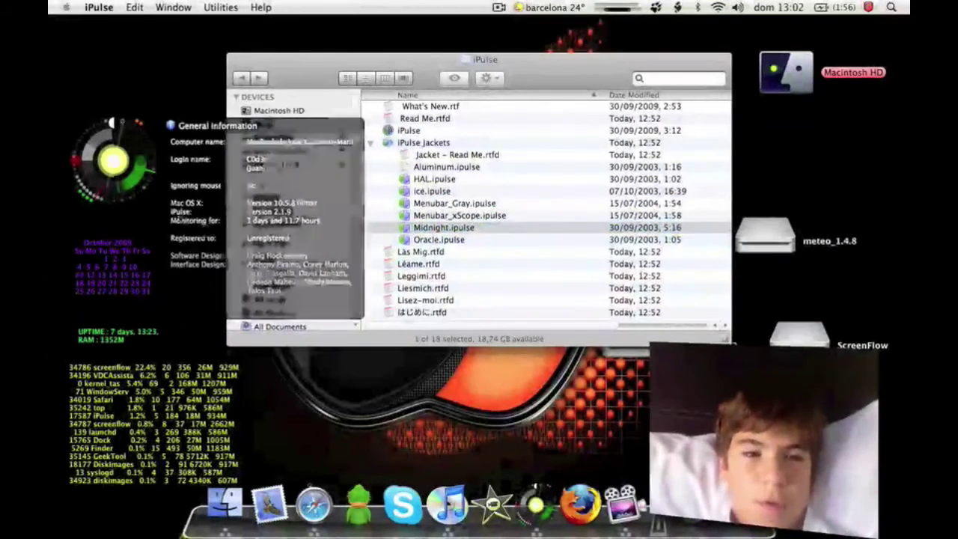
{"action": "left_click", "coordinate": [418, 231]}
{"action": "double_click", "coordinate": [420, 239]}
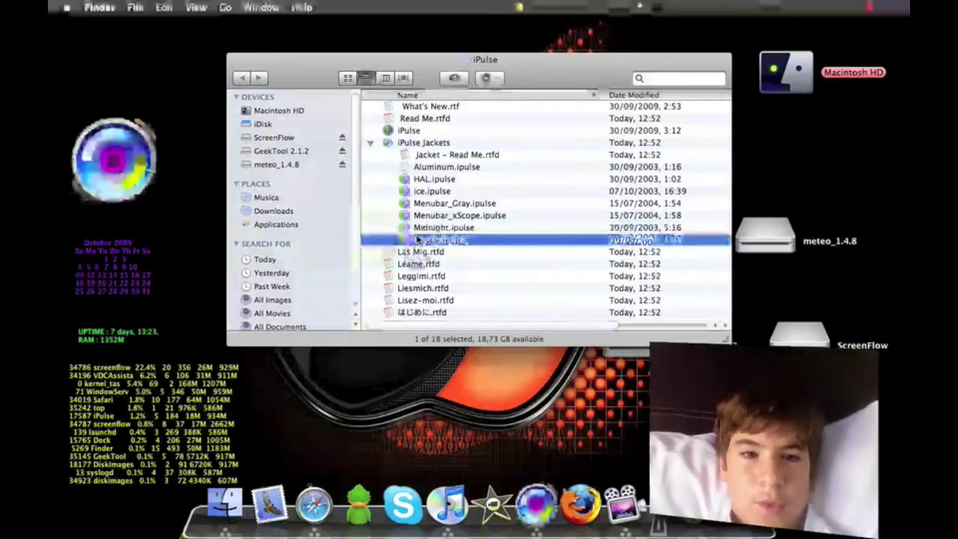
{"action": "left_click", "coordinate": [237, 60]}
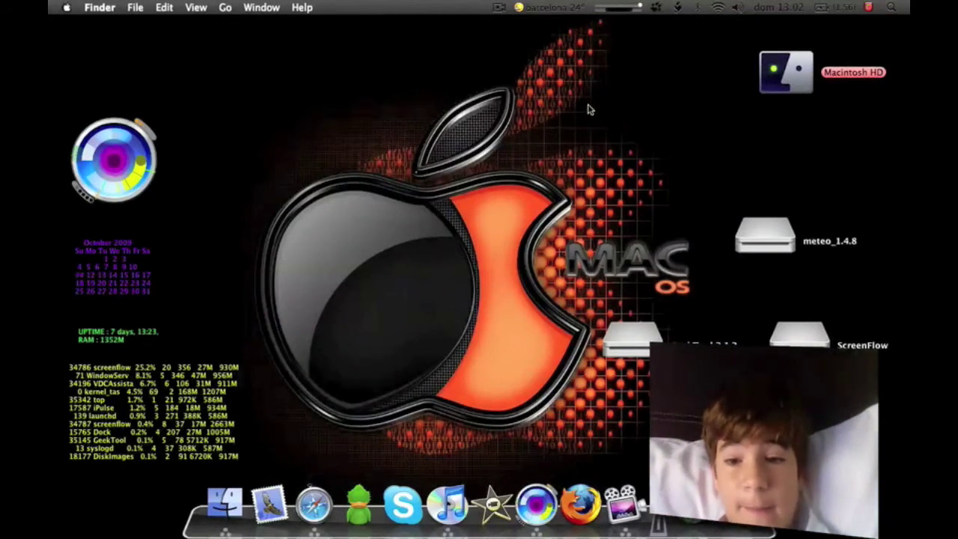
Eject the lower disk image and ScreenFlow with Cmd+E; meteo_1.4.8 stays mounted while in use
{"action": "left_click", "coordinate": [636, 339]}
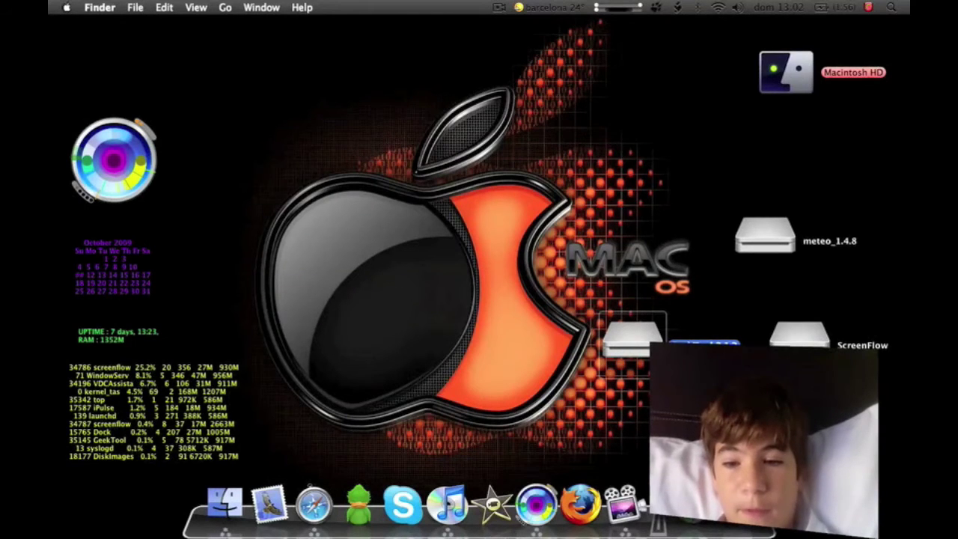
{"action": "key", "text": "super+e"}
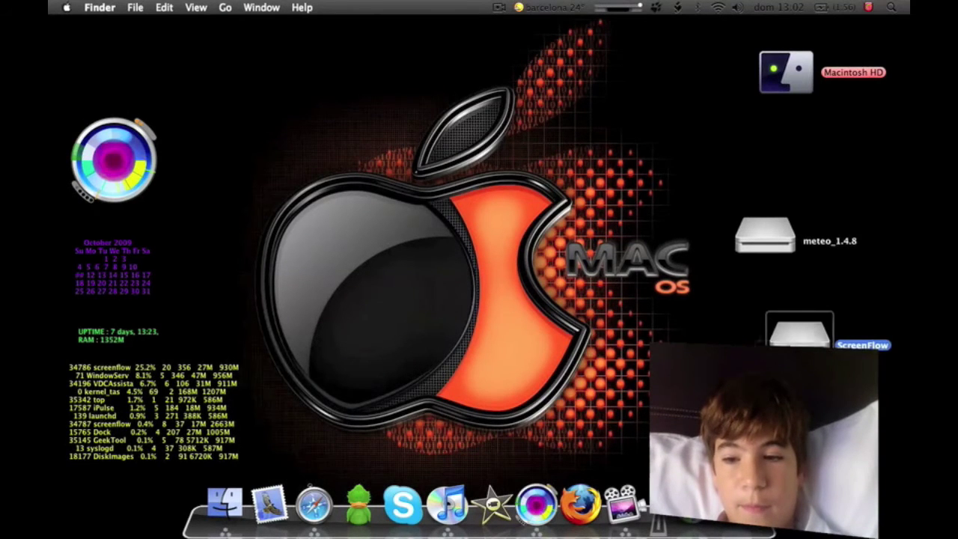
{"action": "left_click", "coordinate": [800, 333]}
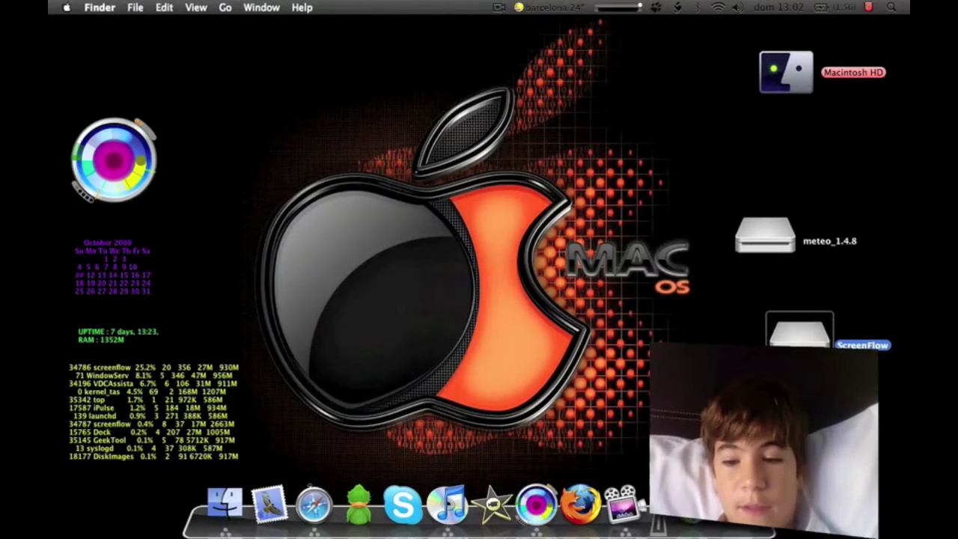
{"action": "key", "text": "super+e"}
{"action": "left_click", "coordinate": [765, 218]}
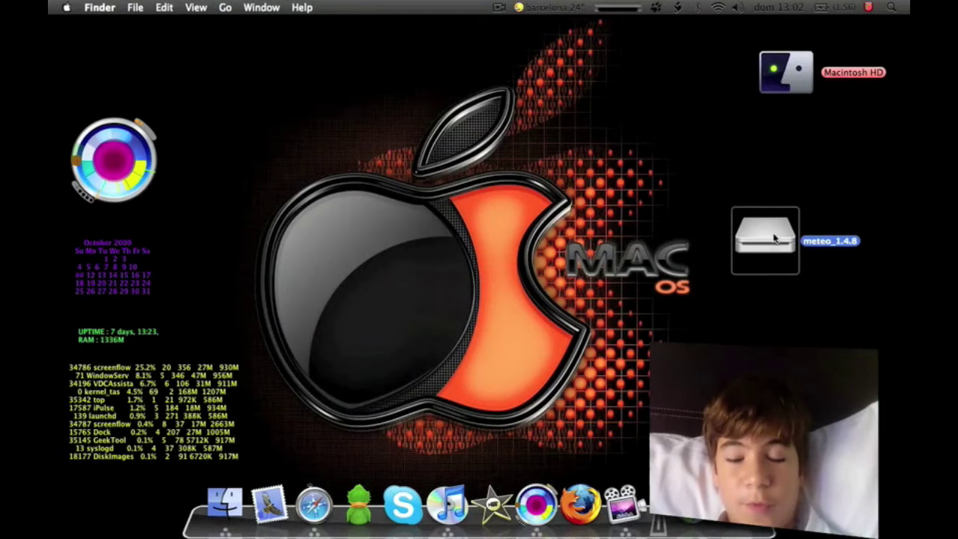
{"action": "key", "text": "super+e"}
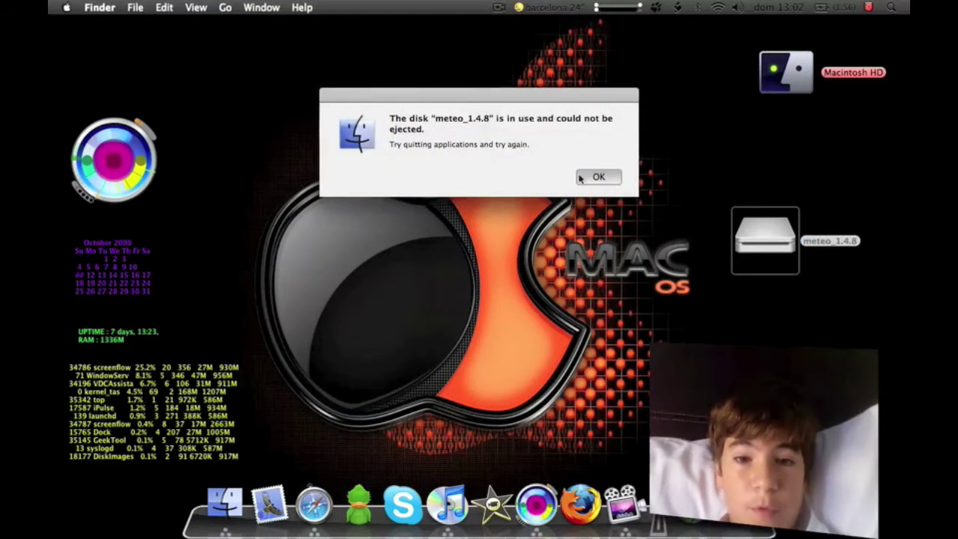
{"action": "left_click", "coordinate": [593, 177]}
{"action": "left_click", "coordinate": [183, 272]}
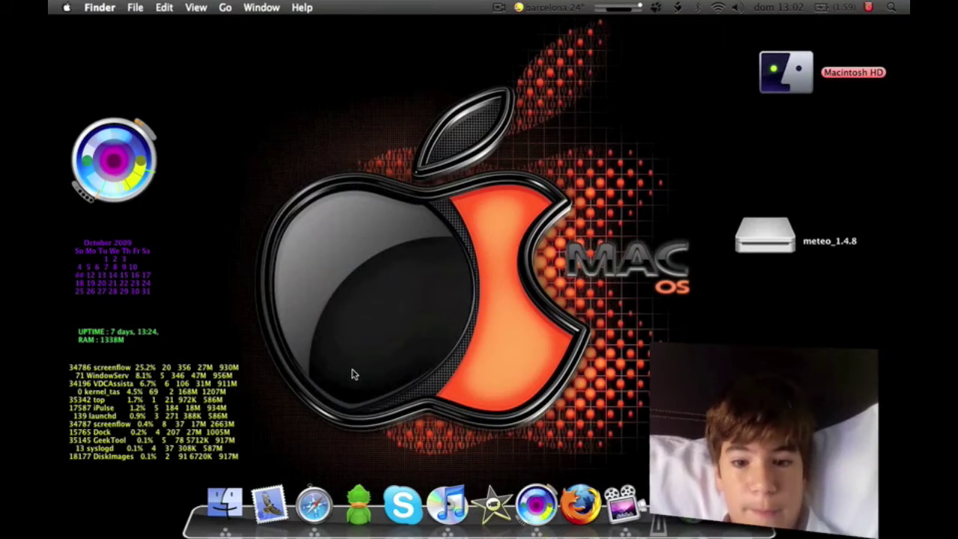
Close the Safari window, then open iTunes and close its library window
{"action": "left_click", "coordinate": [314, 503]}
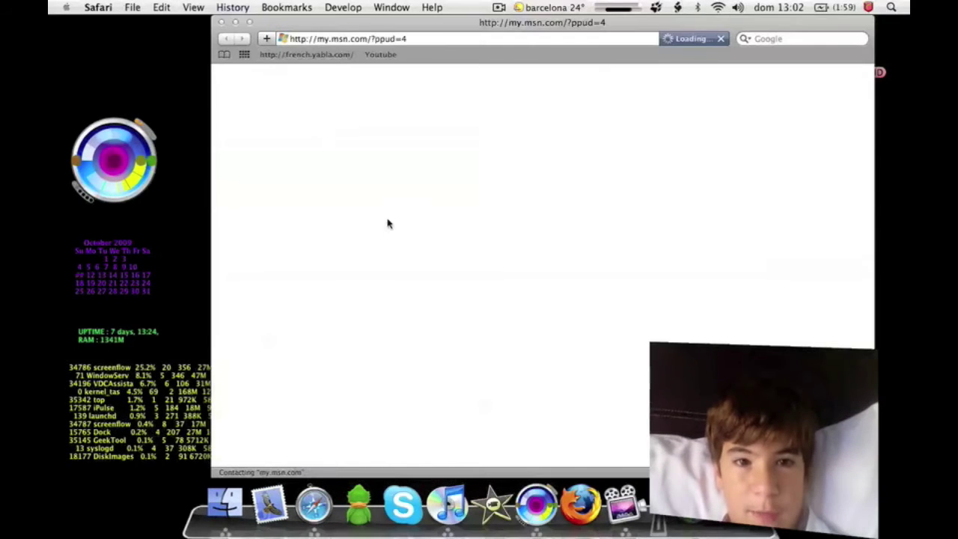
{"action": "left_click", "coordinate": [222, 22]}
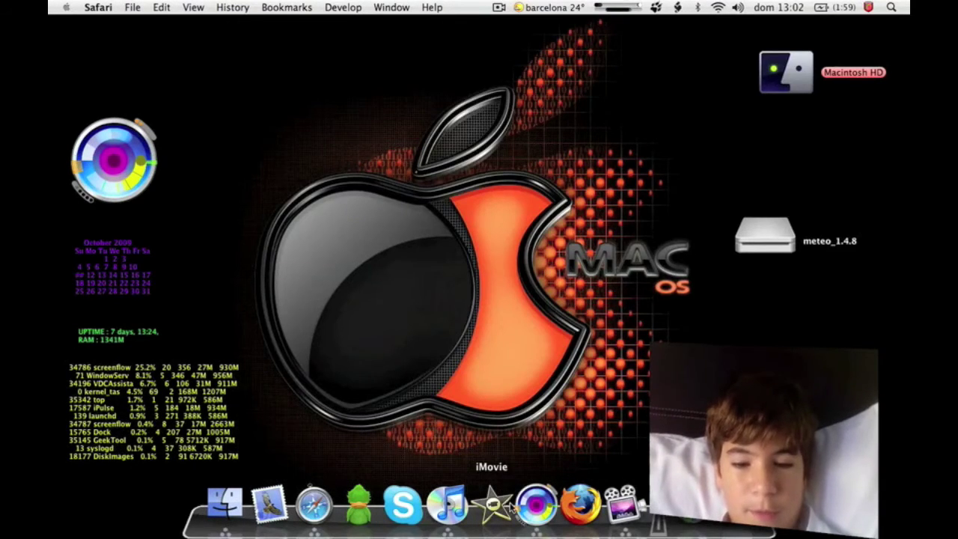
{"action": "left_click", "coordinate": [450, 507]}
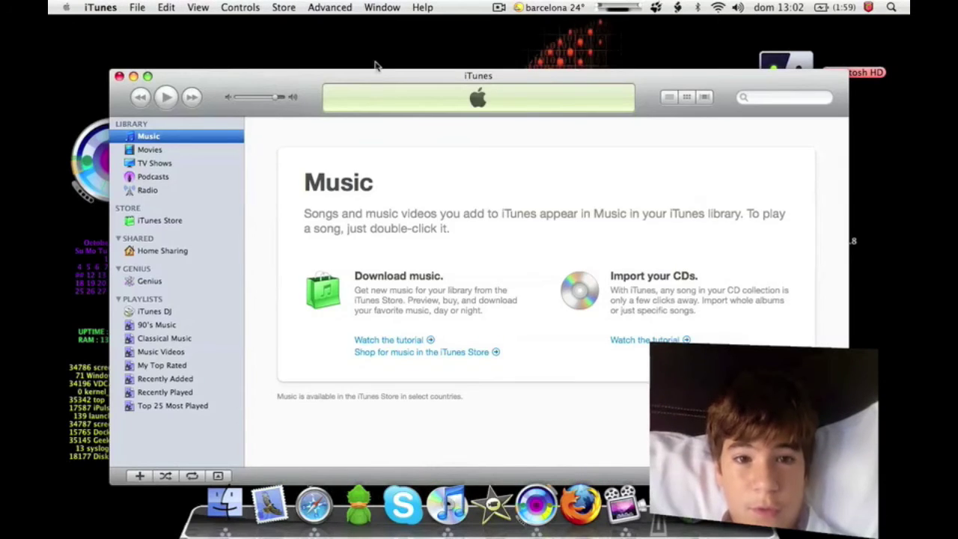
{"action": "left_click_drag", "start_coordinate": [378, 80], "coordinate": [381, 58]}
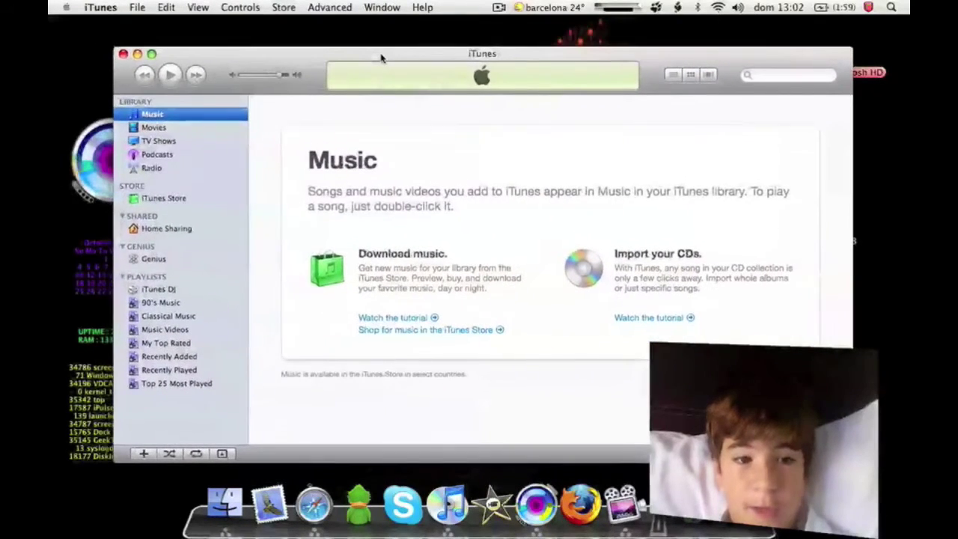
{"action": "left_click", "coordinate": [124, 53]}
Open the iPulse gauge's preferences and browse the panes through to the Clock settings
{"action": "right_click", "coordinate": [130, 147]}
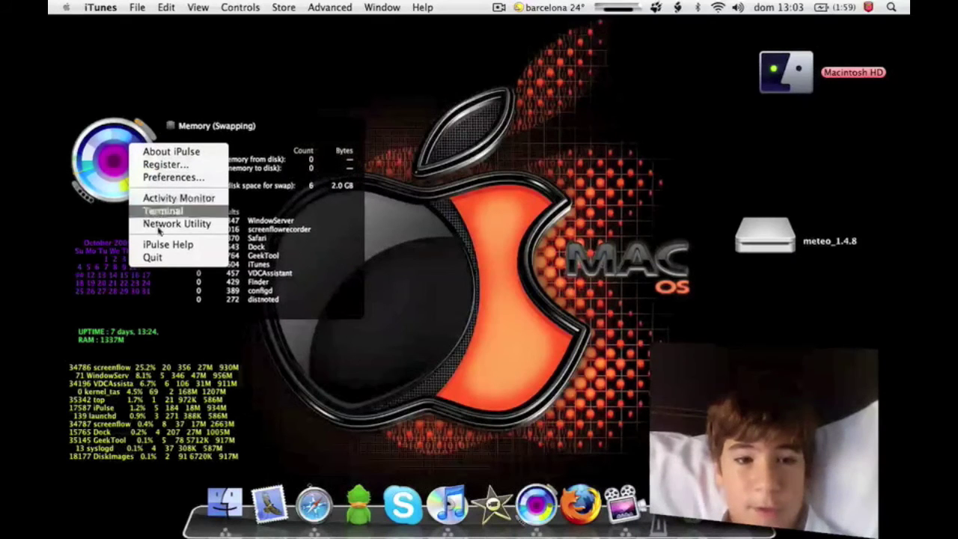
{"action": "left_click", "coordinate": [172, 177]}
{"action": "left_click", "coordinate": [343, 72]}
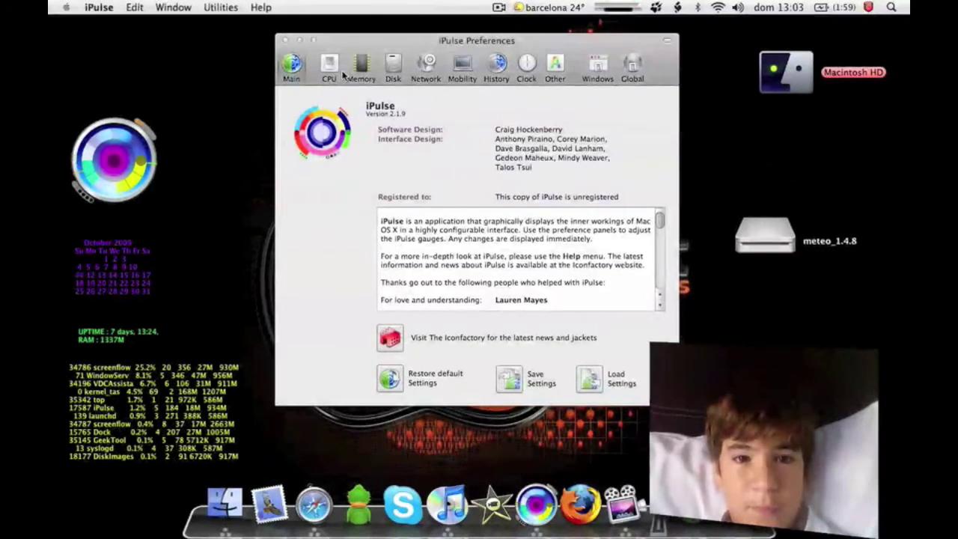
{"action": "left_click", "coordinate": [362, 67]}
{"action": "left_click", "coordinate": [393, 67]}
{"action": "left_click", "coordinate": [426, 67]}
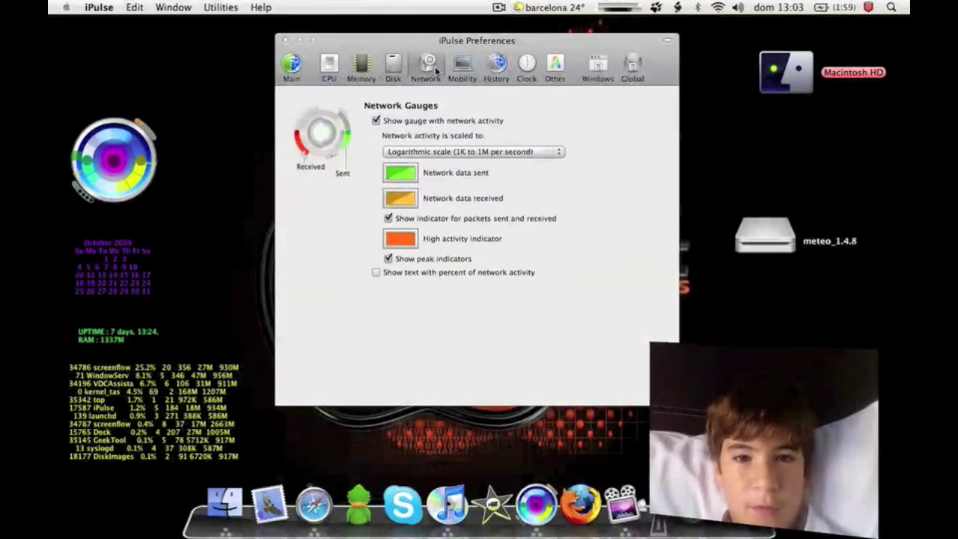
{"action": "left_click", "coordinate": [462, 68]}
{"action": "left_click", "coordinate": [497, 68]}
{"action": "left_click", "coordinate": [527, 67]}
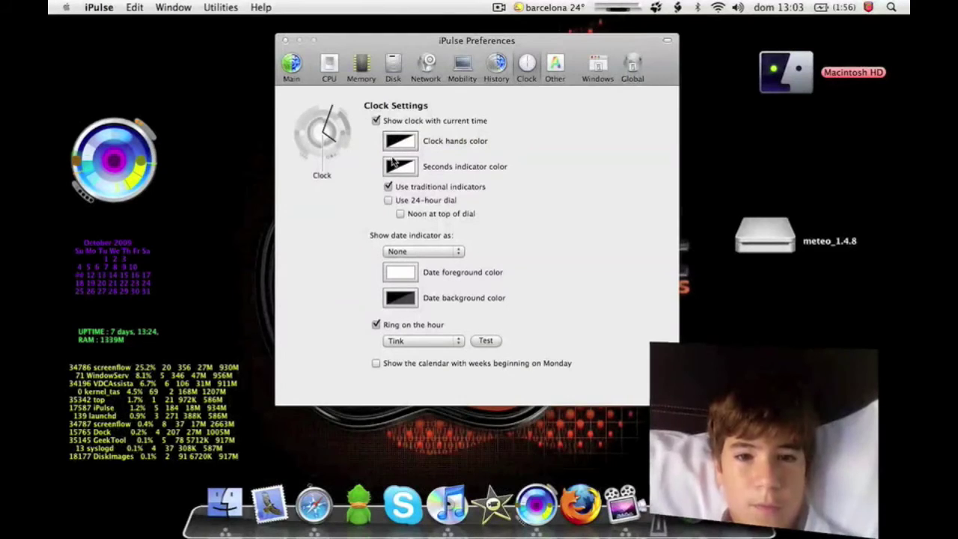
Set the clock hands colour to opaque black and the seconds indicator to opaque red
{"action": "left_click", "coordinate": [407, 149]}
{"action": "left_click_drag", "start_coordinate": [294, 395], "coordinate": [322, 386]}
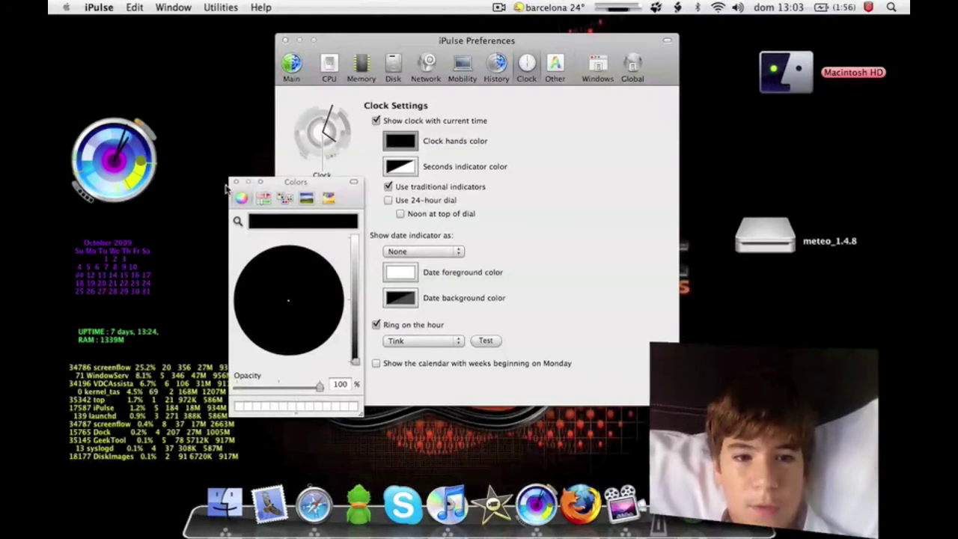
{"action": "left_click", "coordinate": [235, 182]}
{"action": "left_click", "coordinate": [413, 172]}
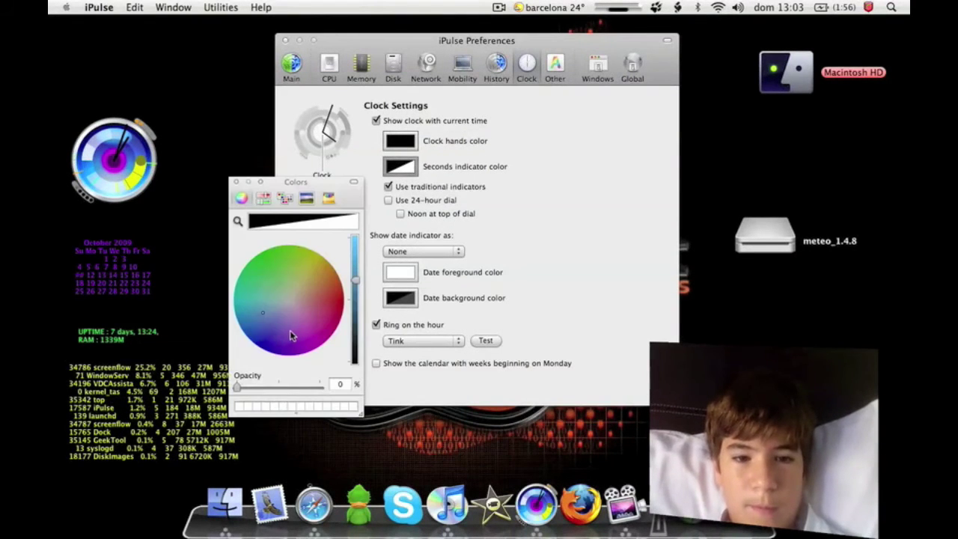
{"action": "left_click_drag", "start_coordinate": [289, 330], "coordinate": [341, 310]}
{"action": "left_click_drag", "start_coordinate": [278, 388], "coordinate": [330, 385]}
{"action": "left_click", "coordinate": [236, 182]}
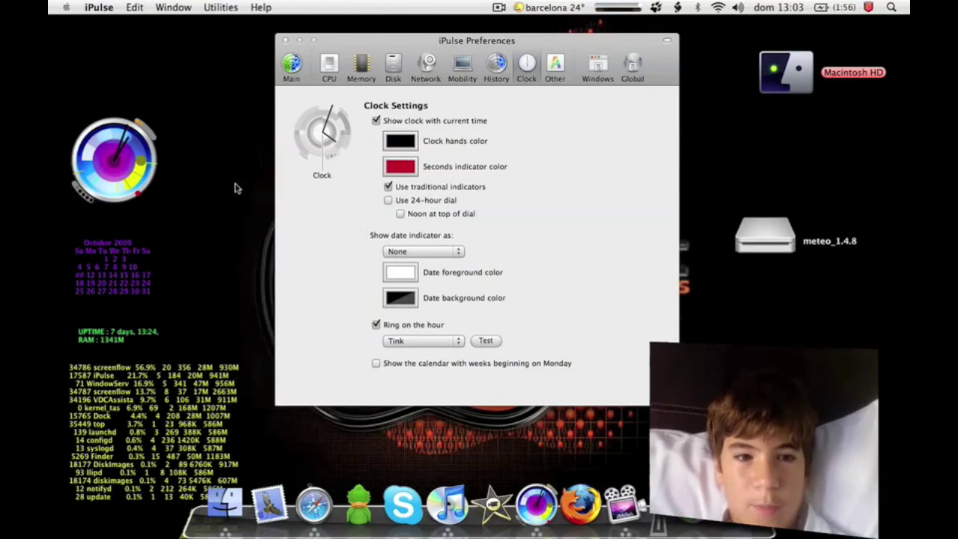
Set the floating window position to 'Above other windows' and keep the gauge at 128 x 128
{"action": "left_click", "coordinate": [567, 67]}
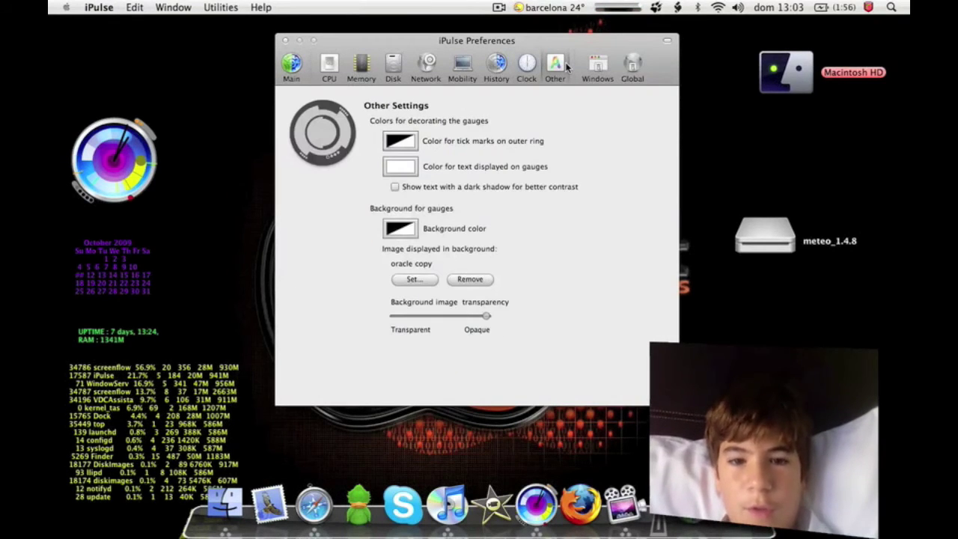
{"action": "left_click", "coordinate": [588, 66]}
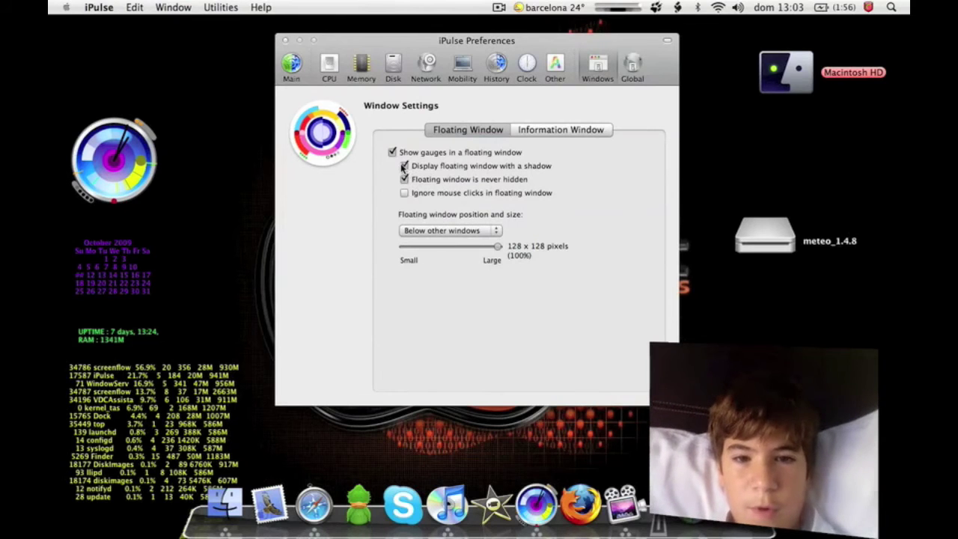
{"action": "left_click", "coordinate": [469, 230]}
{"action": "left_click", "coordinate": [466, 242]}
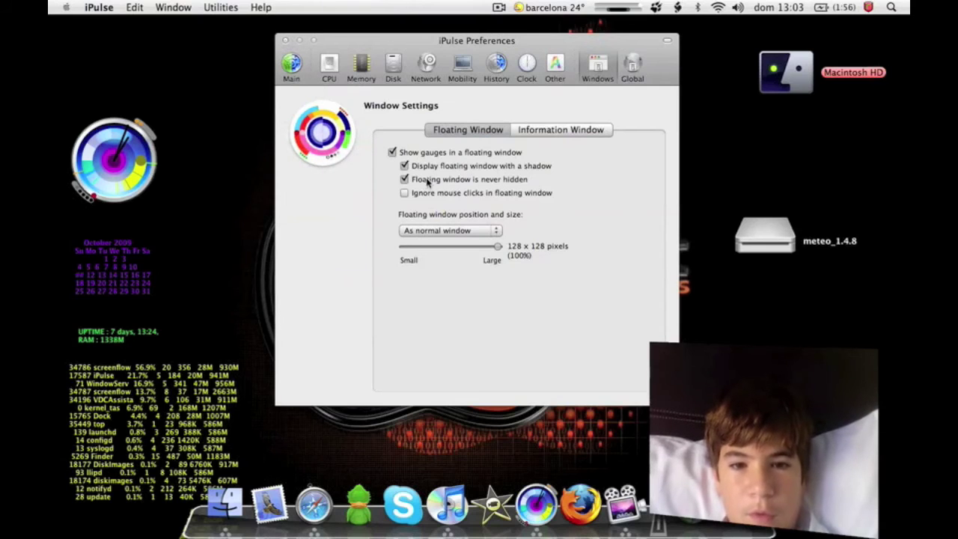
{"action": "left_click", "coordinate": [429, 229]}
{"action": "left_click", "coordinate": [433, 241]}
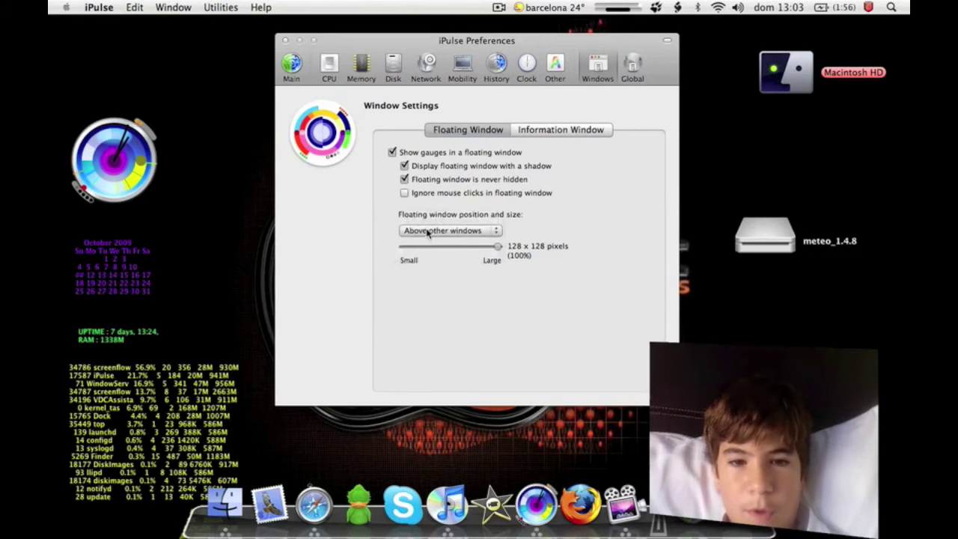
{"action": "left_click", "coordinate": [431, 234]}
{"action": "left_click", "coordinate": [427, 242]}
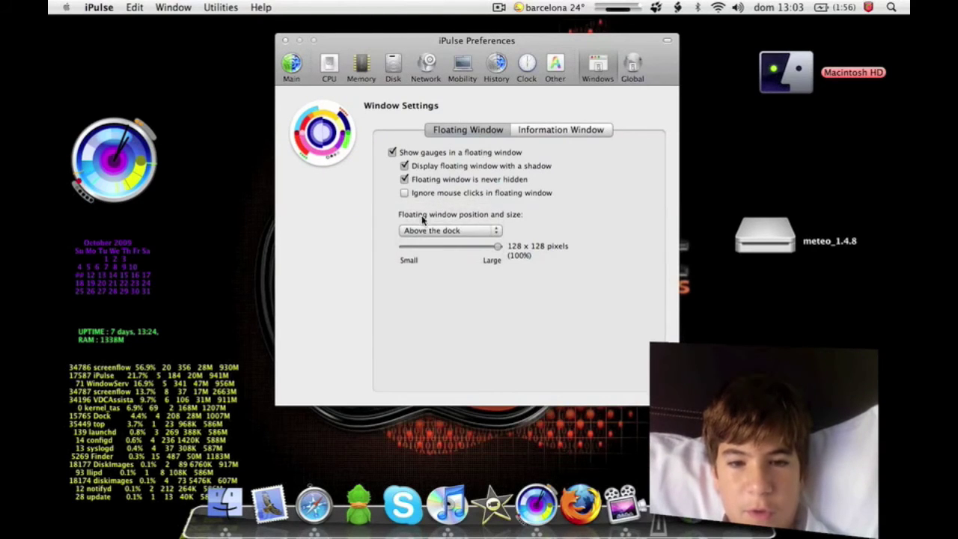
{"action": "left_click", "coordinate": [425, 229]}
{"action": "left_click", "coordinate": [428, 216]}
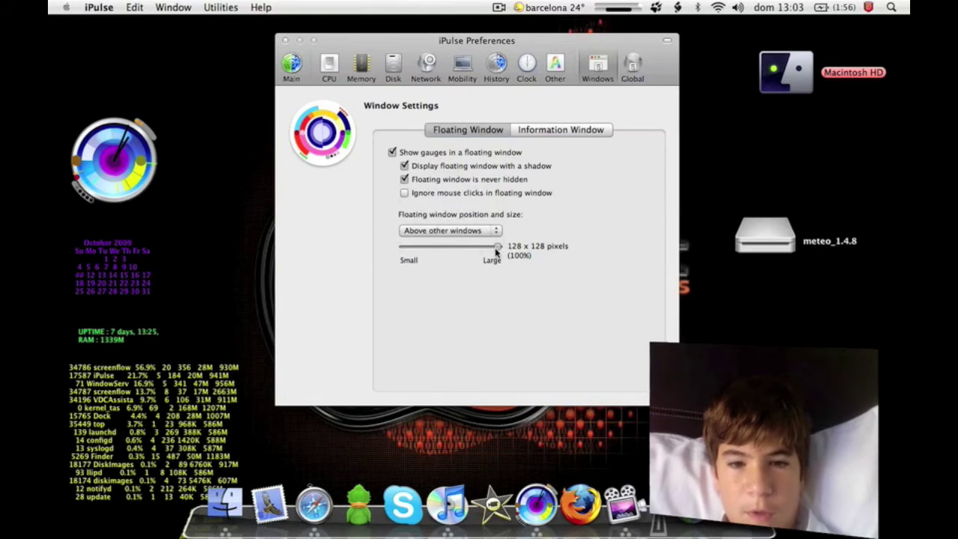
{"action": "left_click_drag", "start_coordinate": [496, 253], "coordinate": [559, 259]}
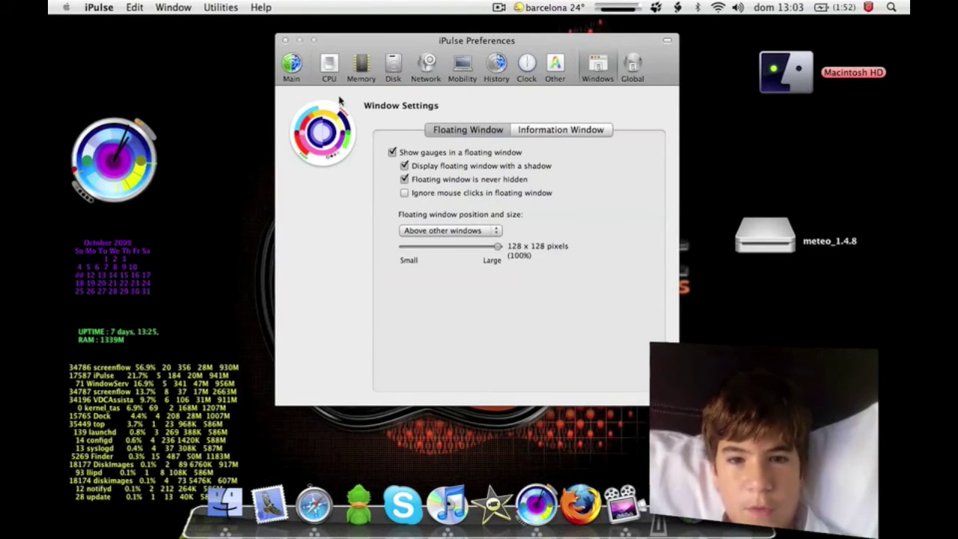
{"action": "left_click", "coordinate": [285, 40]}
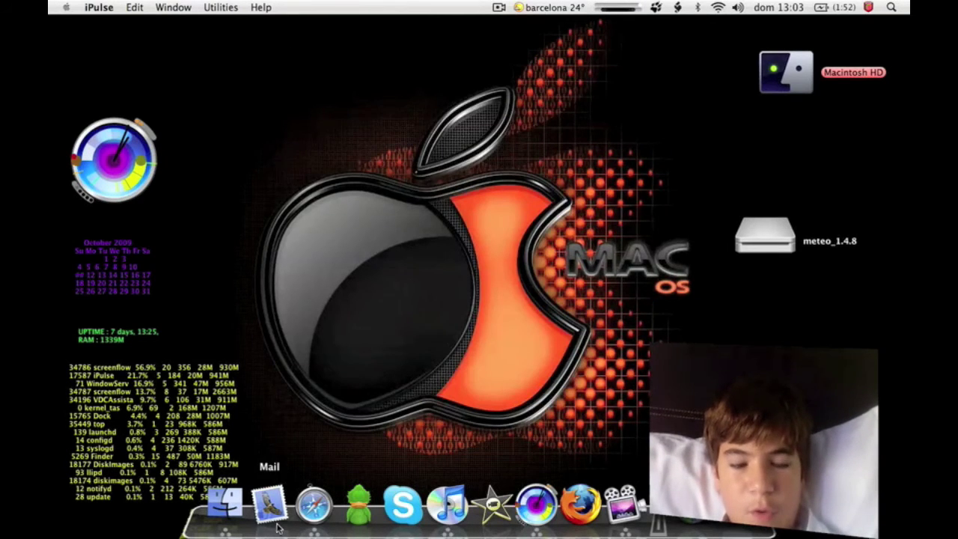
{"action": "left_click", "coordinate": [313, 506]}
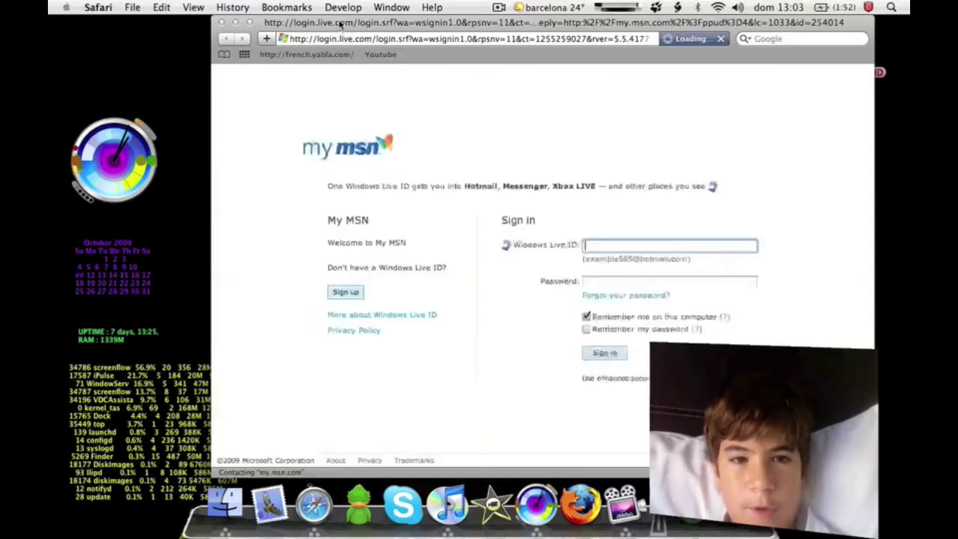
{"action": "left_click_drag", "start_coordinate": [250, 21], "coordinate": [331, 24]}
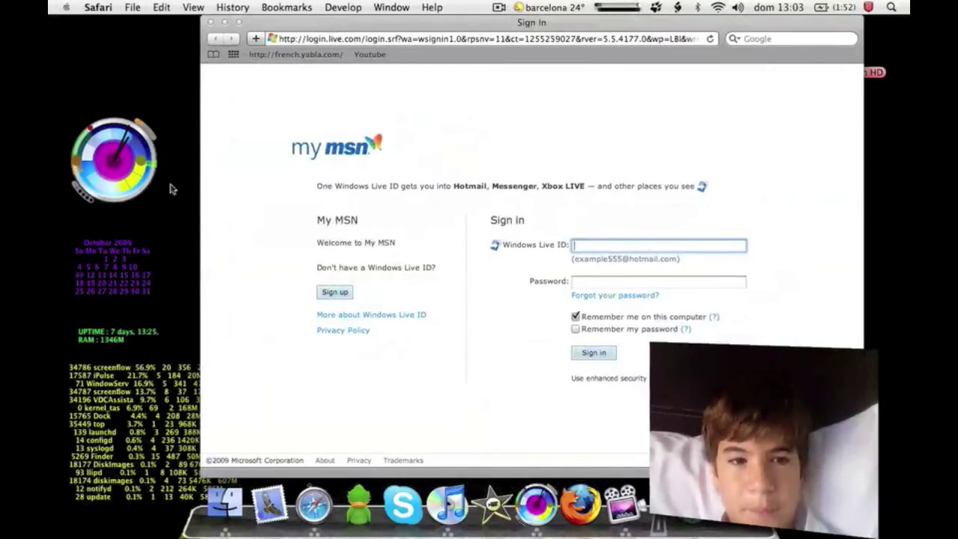
{"action": "mouse_move", "coordinate": [155, 168]}
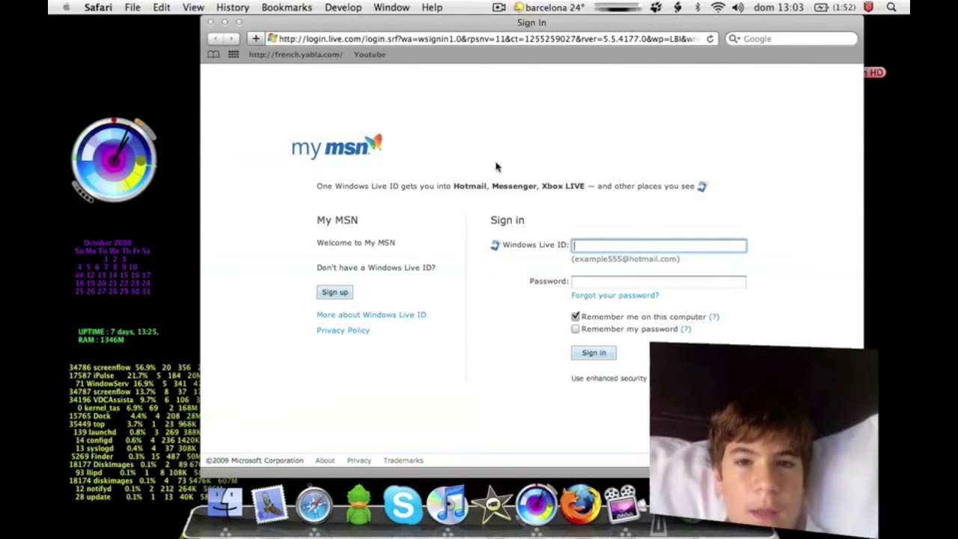
{"action": "left_click_drag", "start_coordinate": [480, 25], "coordinate": [367, 12]}
{"action": "mouse_move", "coordinate": [140, 176]}
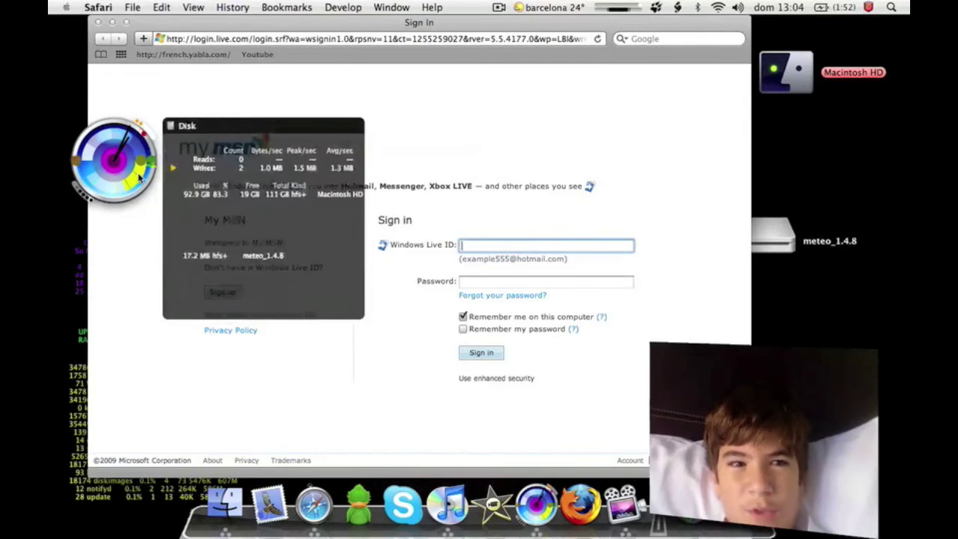
{"action": "mouse_move", "coordinate": [112, 140]}
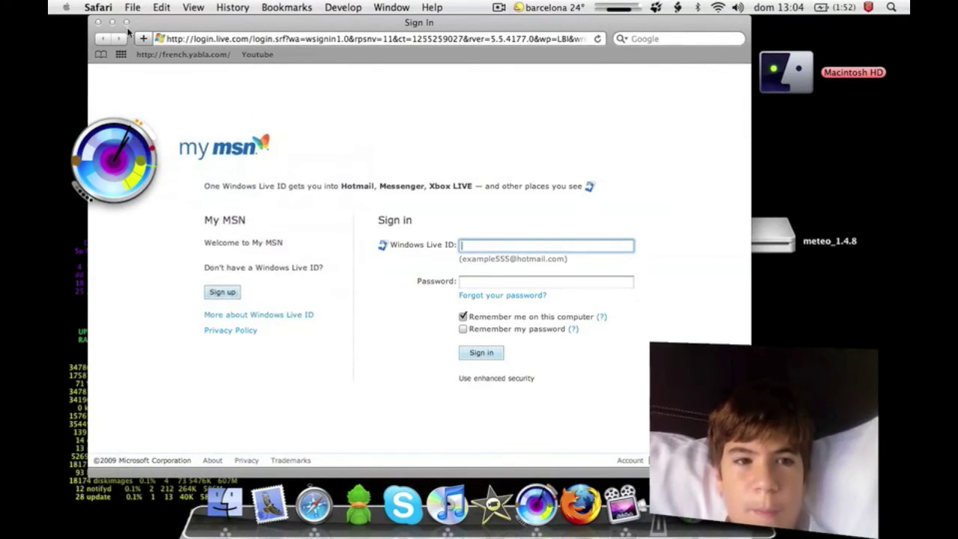
{"action": "left_click", "coordinate": [100, 24]}
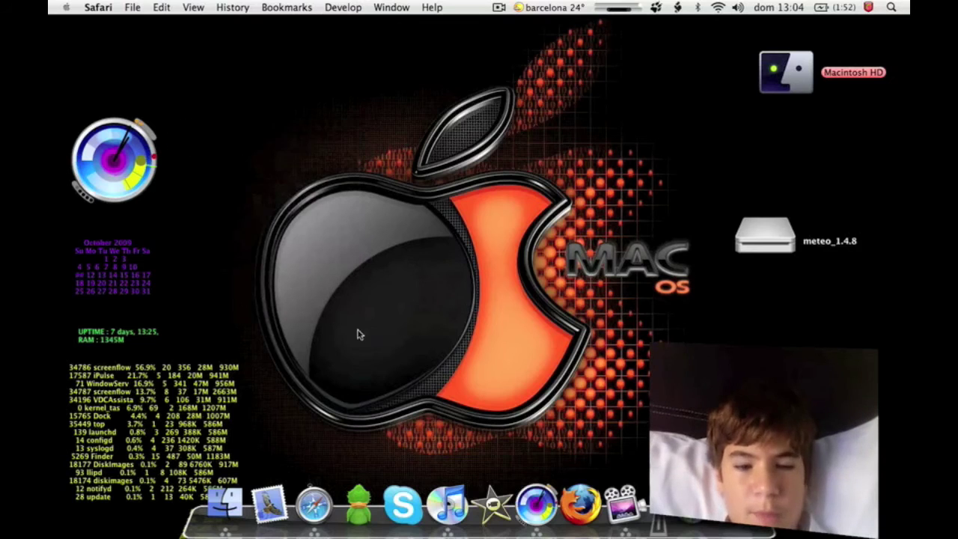